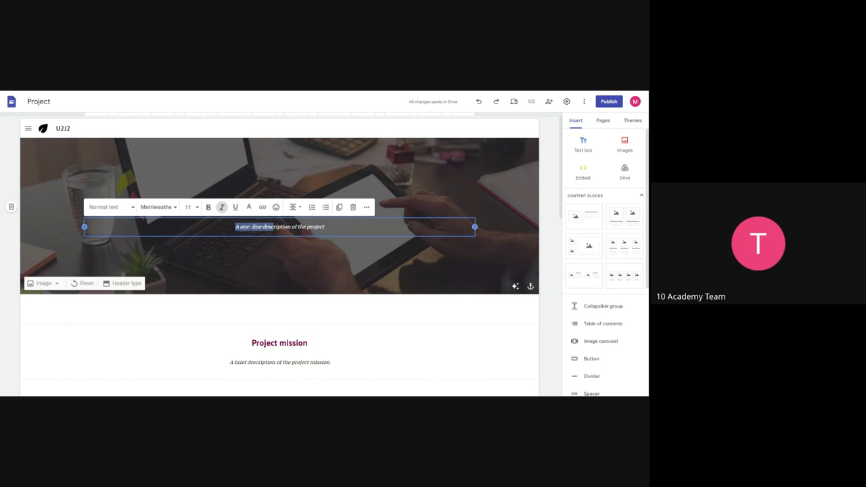
- Replace the one-line project description in the page header with "AVID PROJECT MANAGER"
{"action": "key", "text": "shift+End"}
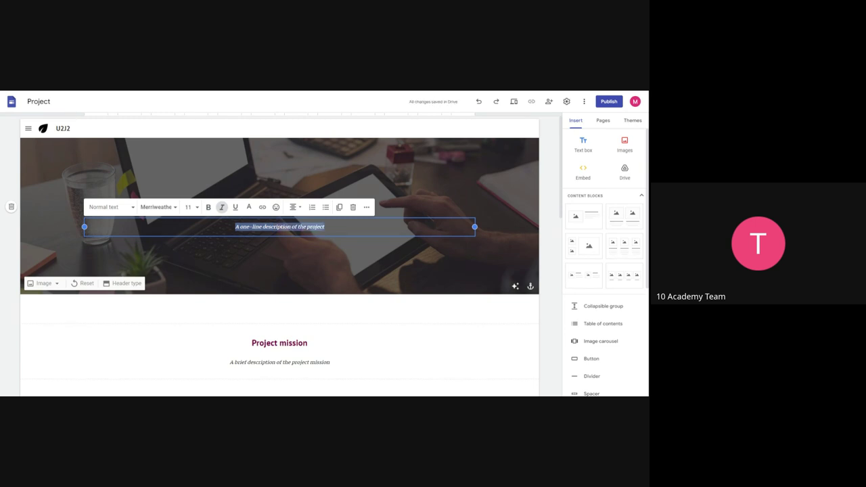
{"action": "type", "text": "AVID"}
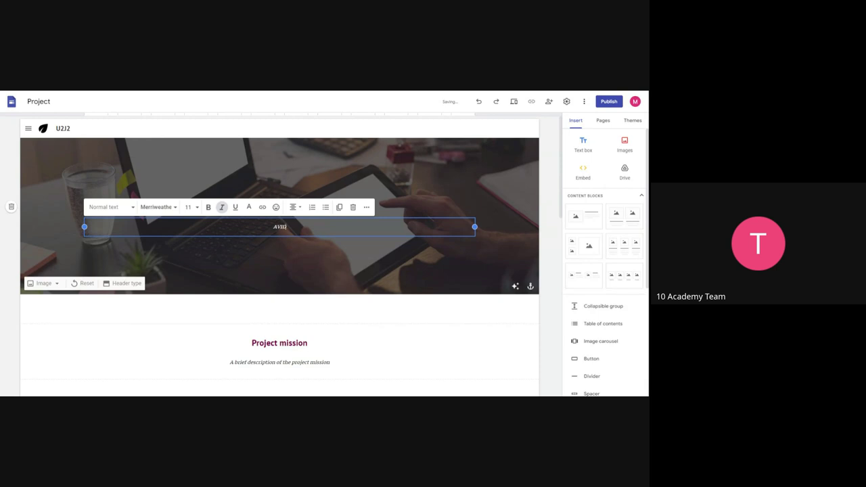
{"action": "type", "text": " PROJECT MANAGER"}
{"action": "left_click", "coordinate": [197, 259]}
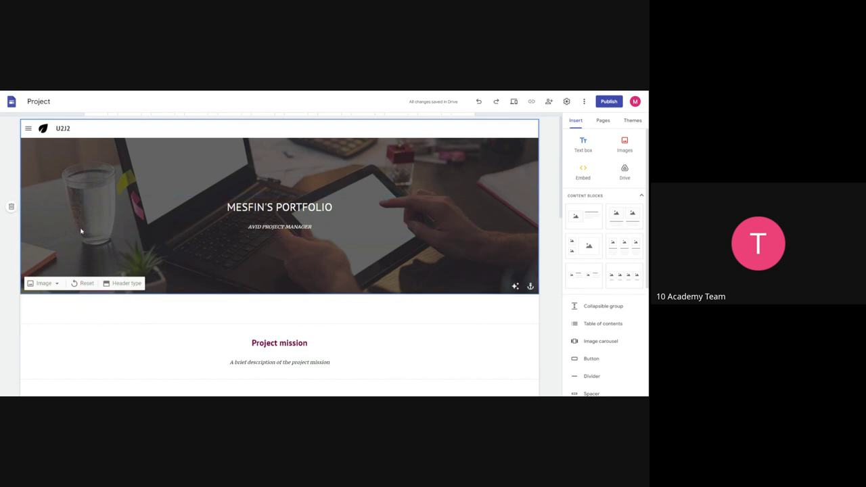
- Examine the header's image options and the Project mission section below it
{"action": "left_click", "coordinate": [56, 285]}
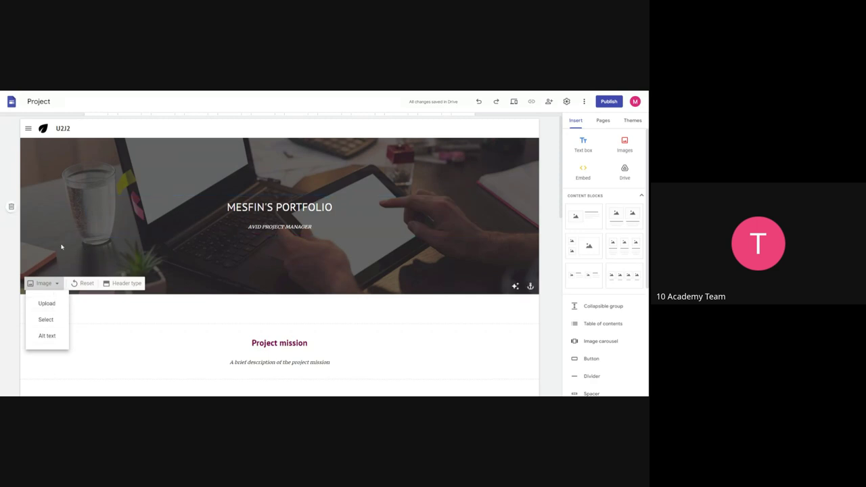
{"action": "left_click", "coordinate": [63, 158]}
{"action": "scroll", "coordinate": [162, 335], "scroll_direction": "down", "scroll_amount": 3}
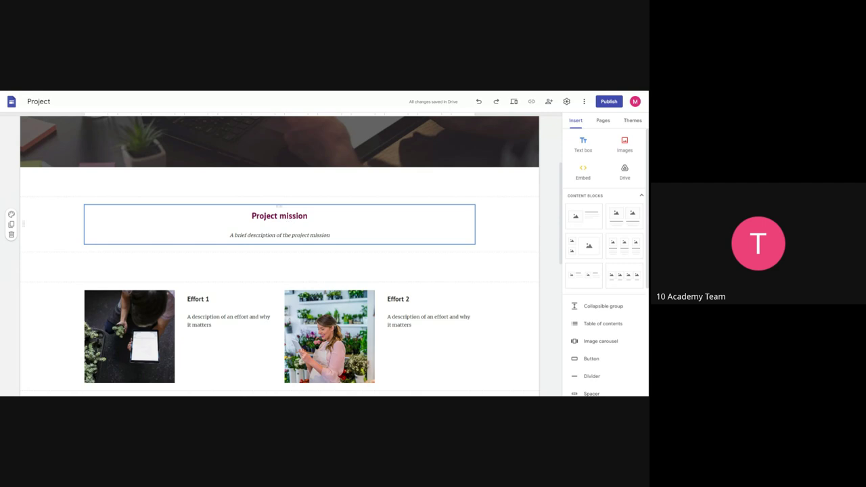
{"action": "double_click", "coordinate": [293, 216]}
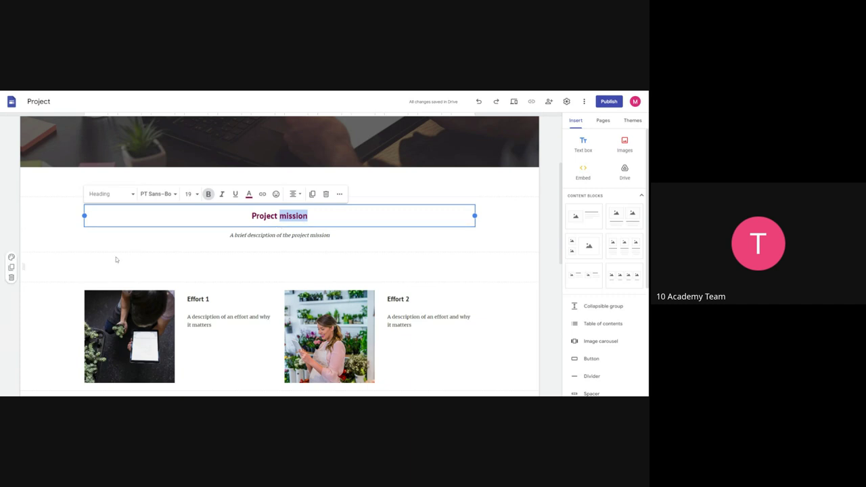
{"action": "left_click", "coordinate": [55, 263]}
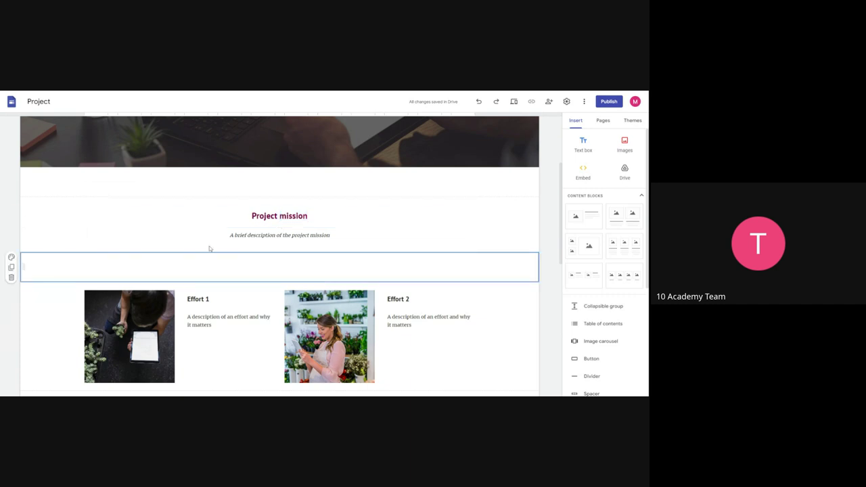
{"action": "scroll", "coordinate": [279, 222], "scroll_direction": "down", "scroll_amount": 2}
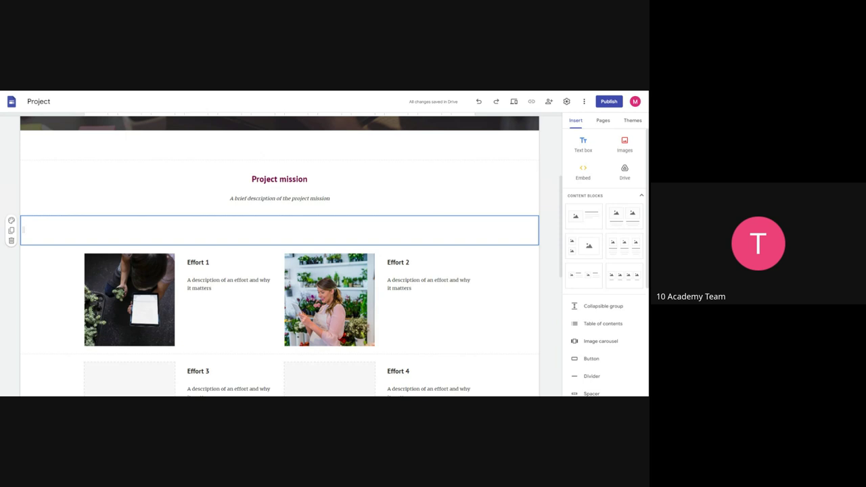
{"action": "scroll", "coordinate": [280, 256], "scroll_direction": "down", "scroll_amount": 3}
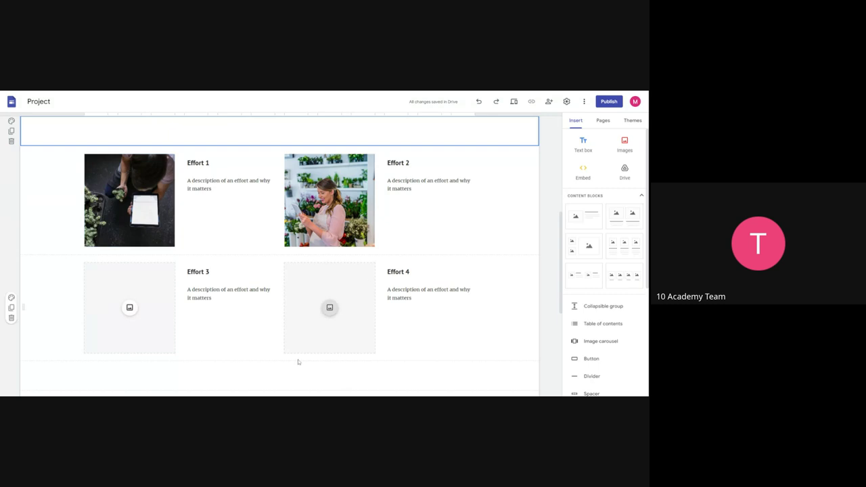
- Examine the Effort sections, checking the image, heading and description of Effort 1
{"action": "left_click", "coordinate": [142, 179]}
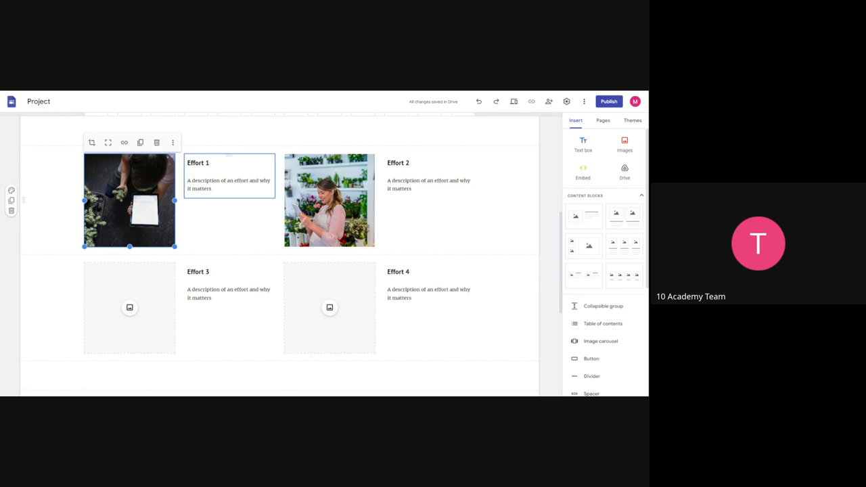
{"action": "triple_click", "coordinate": [198, 163]}
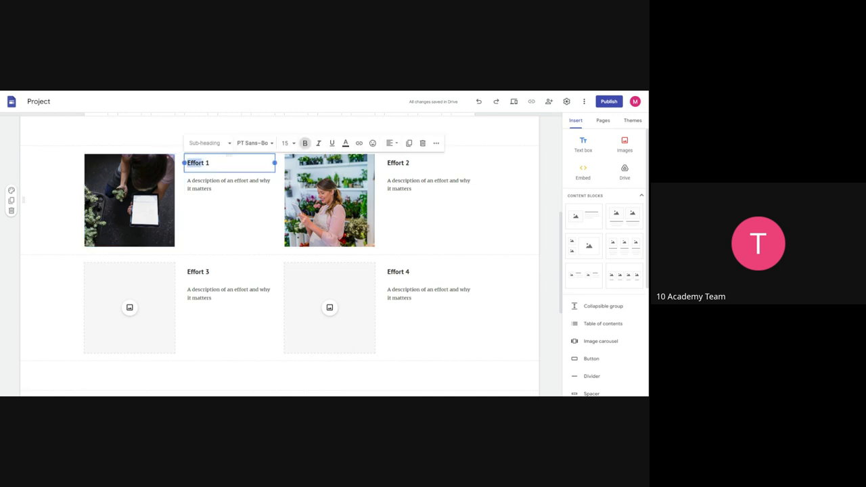
{"action": "left_click", "coordinate": [214, 188]}
{"action": "key", "text": "ctrl+a"}
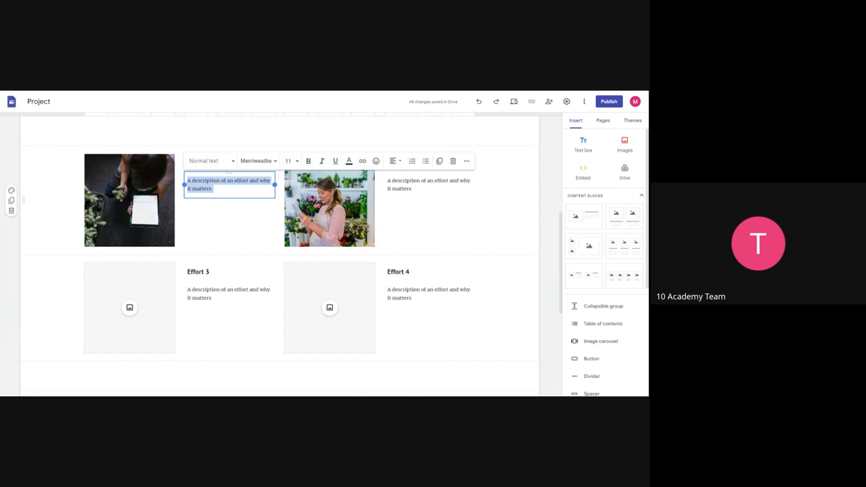
{"action": "left_click", "coordinate": [192, 227]}
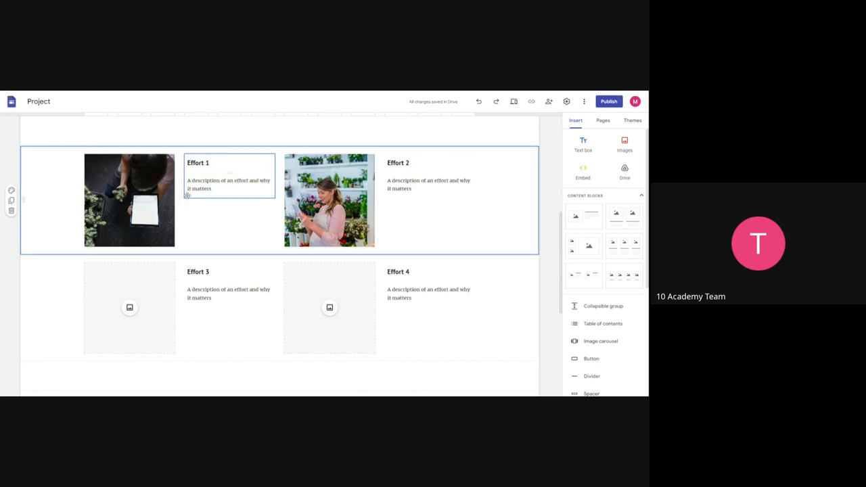
{"action": "scroll", "coordinate": [190, 227], "scroll_direction": "down", "scroll_amount": 2}
{"action": "scroll", "coordinate": [190, 227], "scroll_direction": "up", "scroll_amount": 3}
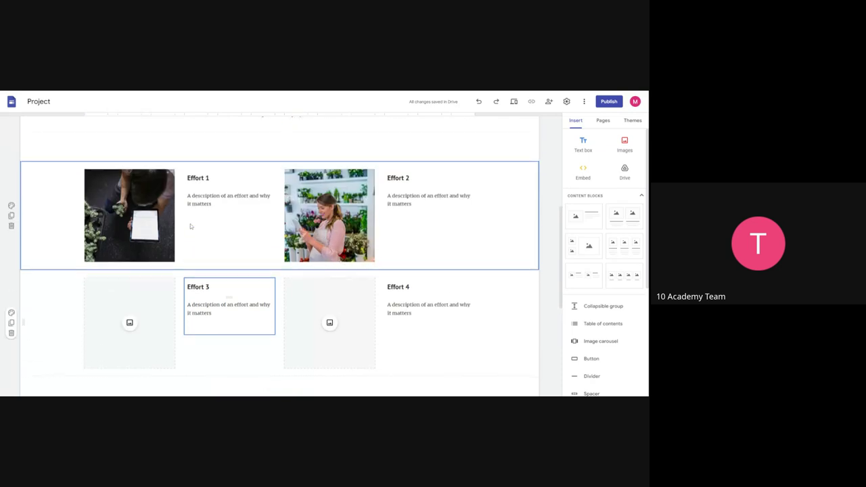
{"action": "scroll", "coordinate": [190, 227], "scroll_direction": "up", "scroll_amount": 2}
{"action": "scroll", "coordinate": [279, 258], "scroll_direction": "down", "scroll_amount": 2}
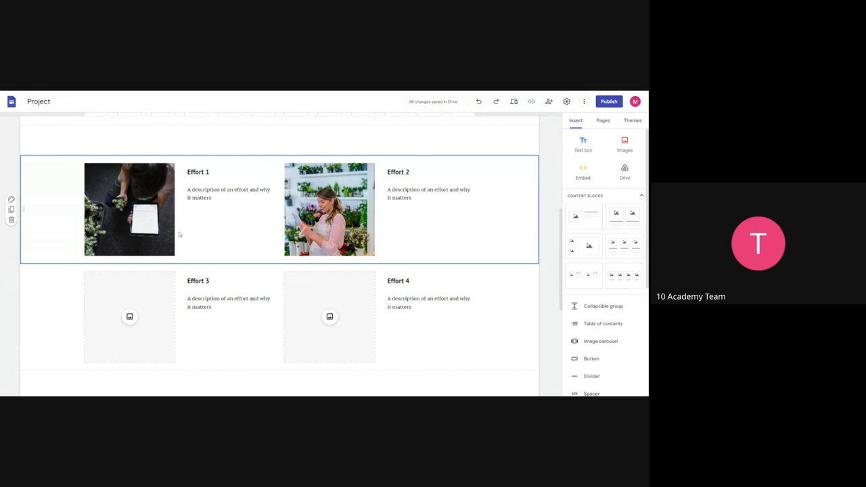
- Duplicate the page section that holds Effort 1 and Effort 2
{"action": "left_click", "coordinate": [125, 205]}
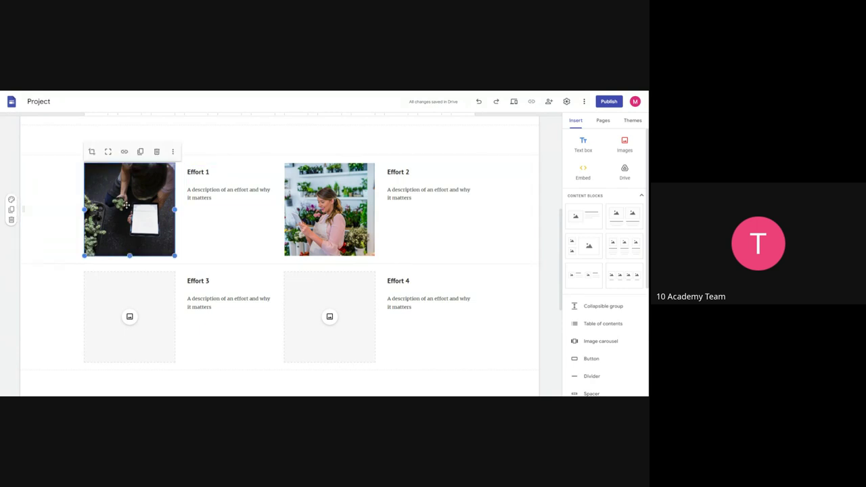
{"action": "left_click_drag", "start_coordinate": [229, 183], "coordinate": [209, 203]}
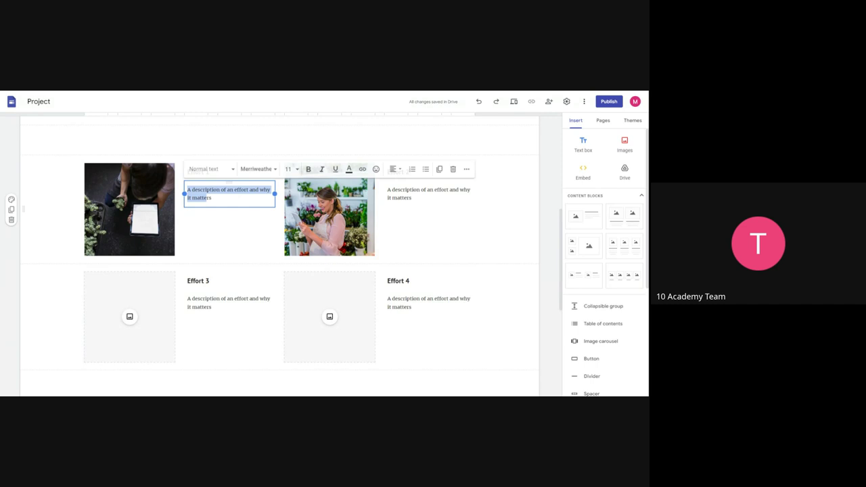
{"action": "left_click", "coordinate": [207, 236]}
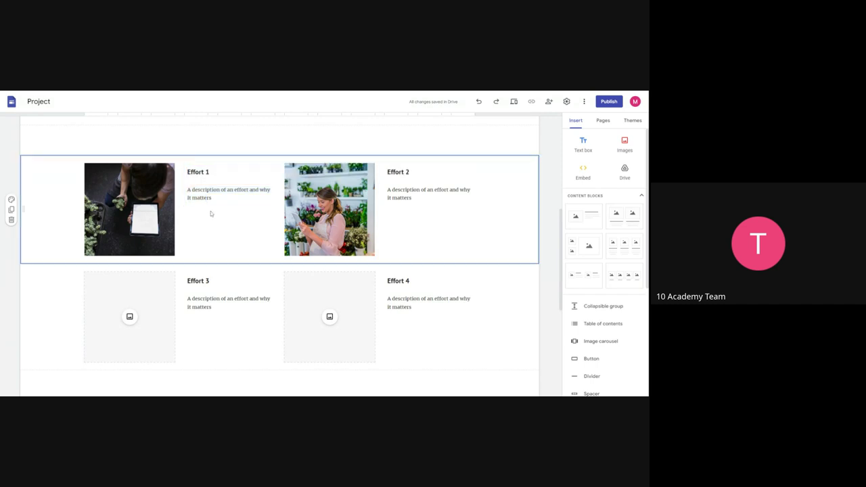
{"action": "left_click", "coordinate": [10, 210]}
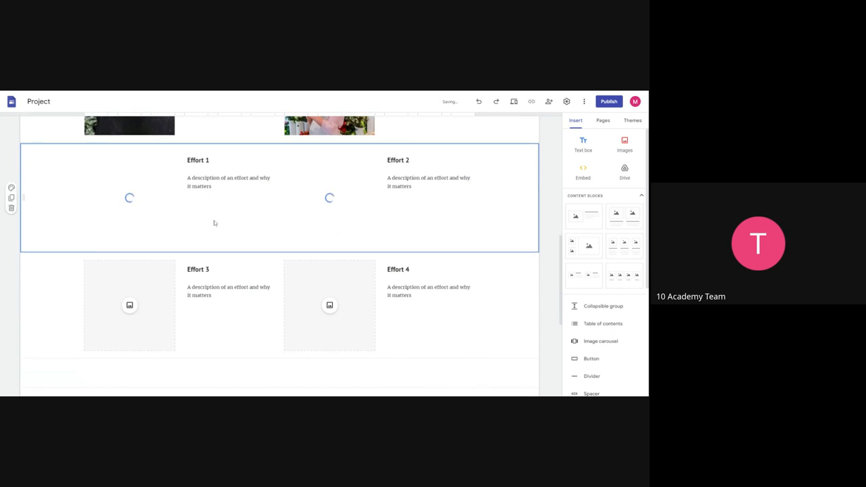
- Delete the Effort 2 heading, description and image from the duplicated section
{"action": "left_click", "coordinate": [412, 178]}
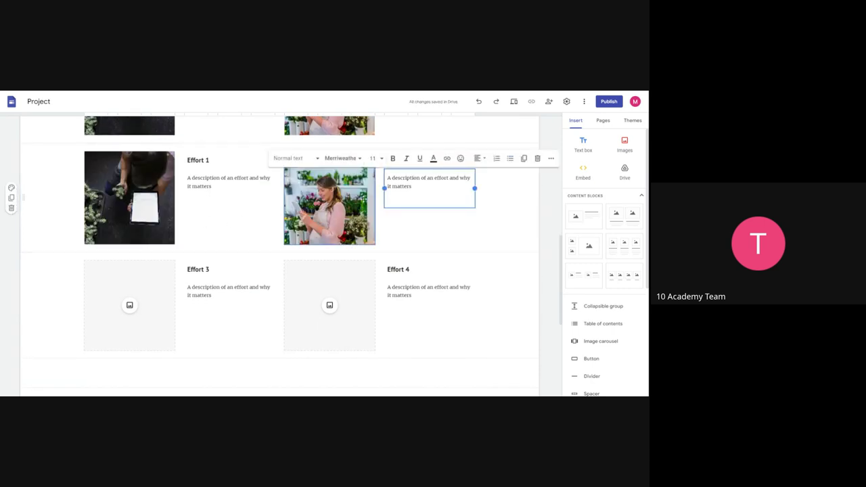
{"action": "double_click", "coordinate": [395, 159]}
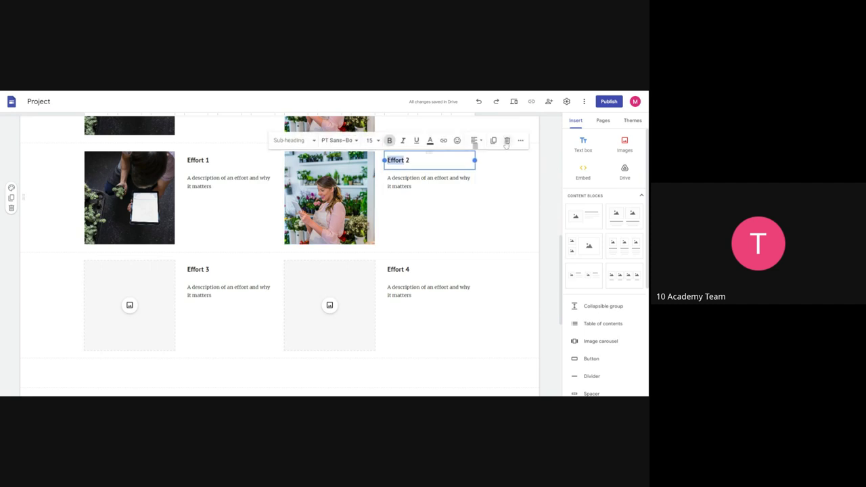
{"action": "left_click", "coordinate": [506, 140]}
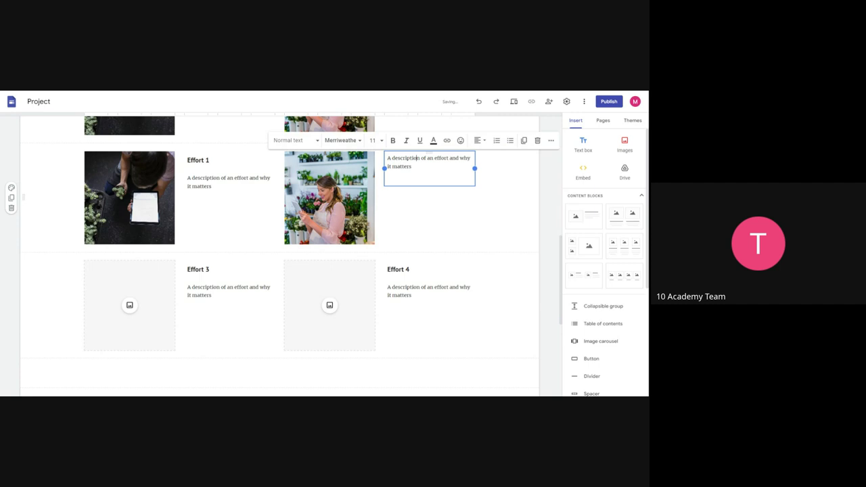
{"action": "left_click", "coordinate": [537, 140]}
{"action": "left_click", "coordinate": [312, 216]}
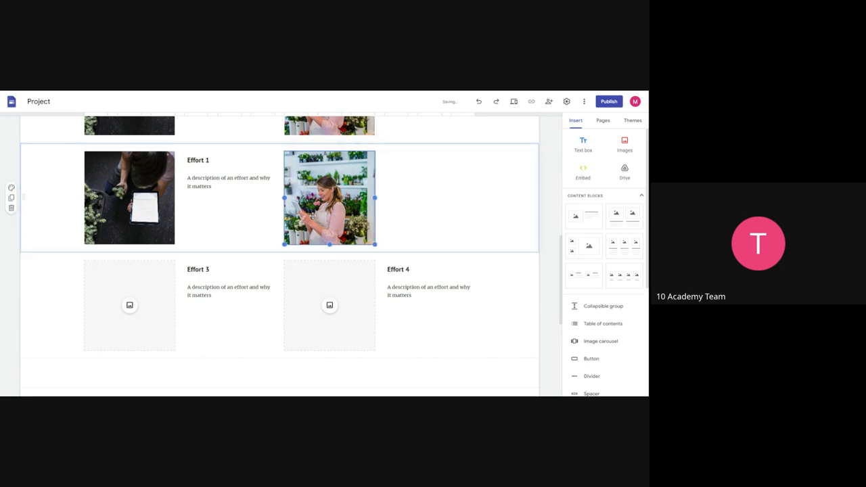
{"action": "key", "text": "Delete"}
- Widen the Effort 1 description box in the duplicated section to fill the space freed beside it
{"action": "left_click", "coordinate": [206, 186]}
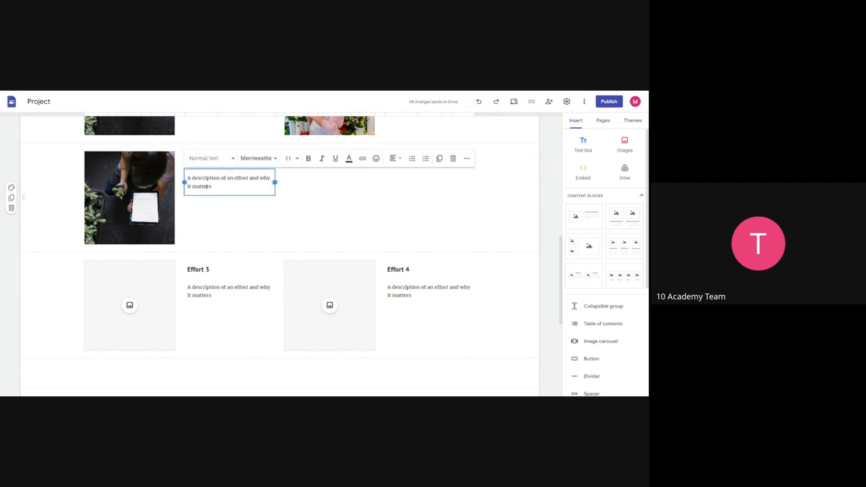
{"action": "left_click_drag", "start_coordinate": [275, 182], "coordinate": [475, 178]}
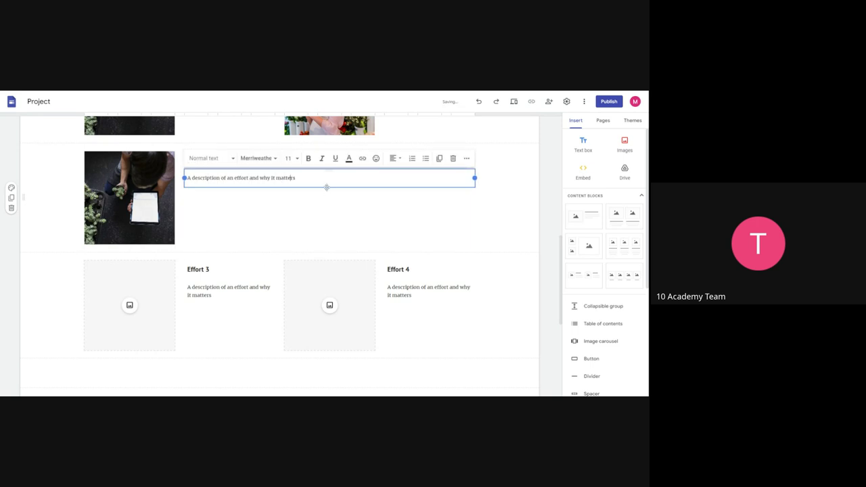
{"action": "left_click", "coordinate": [325, 222]}
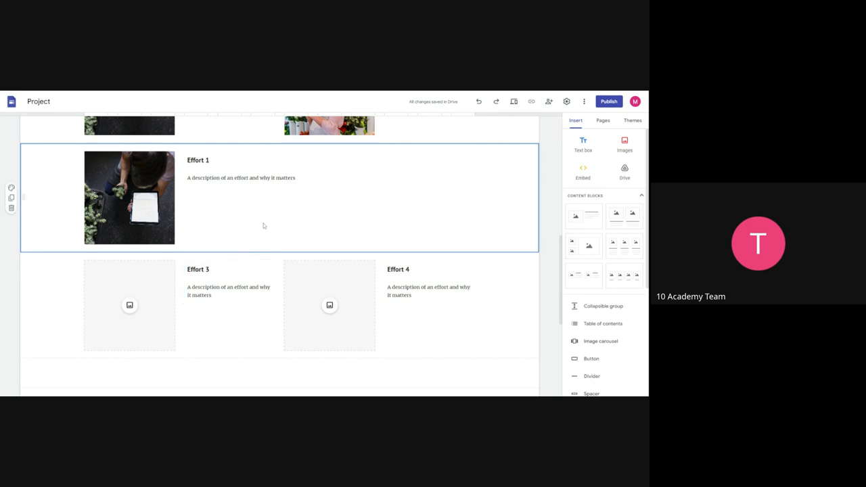
- Look over the rest of the home page down to the Questions section and return to the header title
{"action": "scroll", "coordinate": [239, 203], "scroll_direction": "down", "scroll_amount": 5}
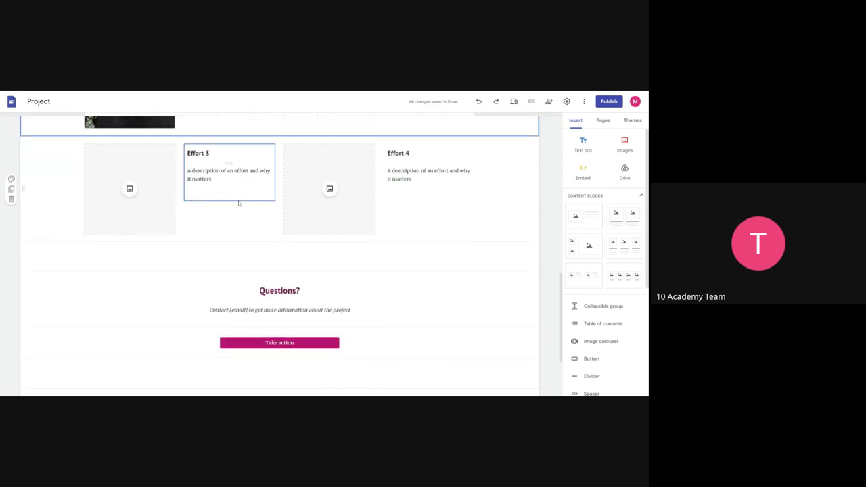
{"action": "scroll", "coordinate": [239, 203], "scroll_direction": "up", "scroll_amount": 5}
{"action": "scroll", "coordinate": [280, 257], "scroll_direction": "up", "scroll_amount": 10}
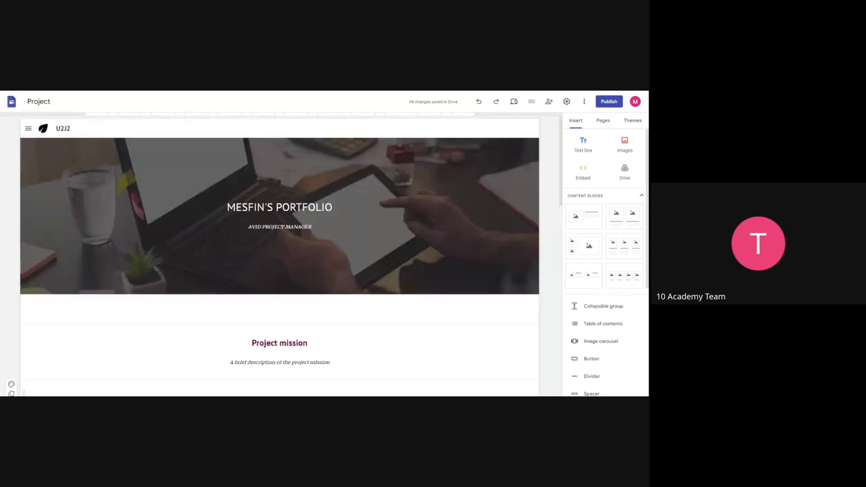
{"action": "left_click", "coordinate": [235, 207]}
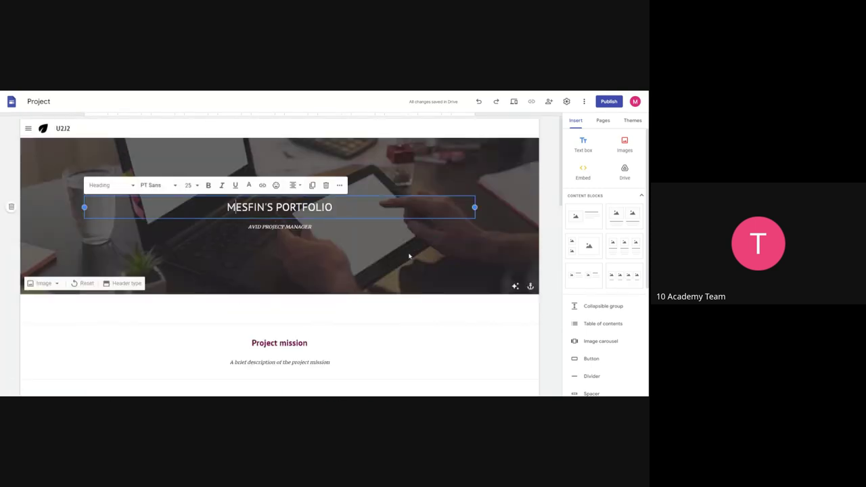
- Open the site's History page and look through its sections down to the contact details footer
{"action": "left_click", "coordinate": [27, 128]}
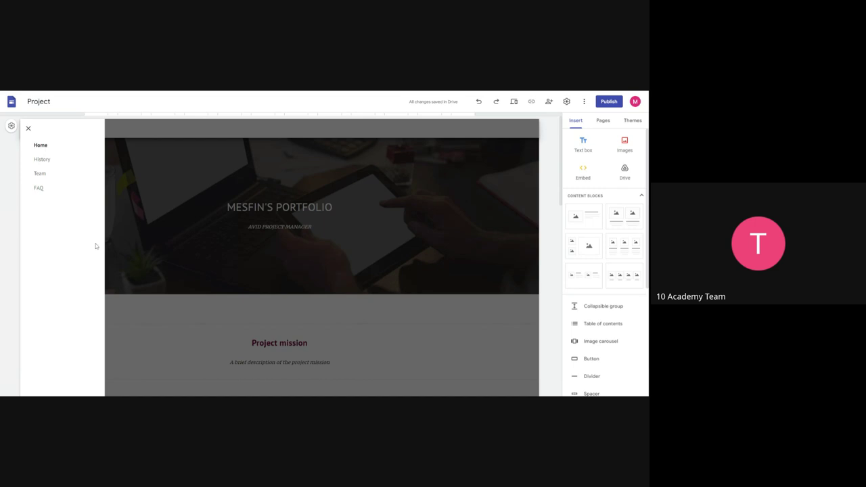
{"action": "left_click", "coordinate": [43, 159]}
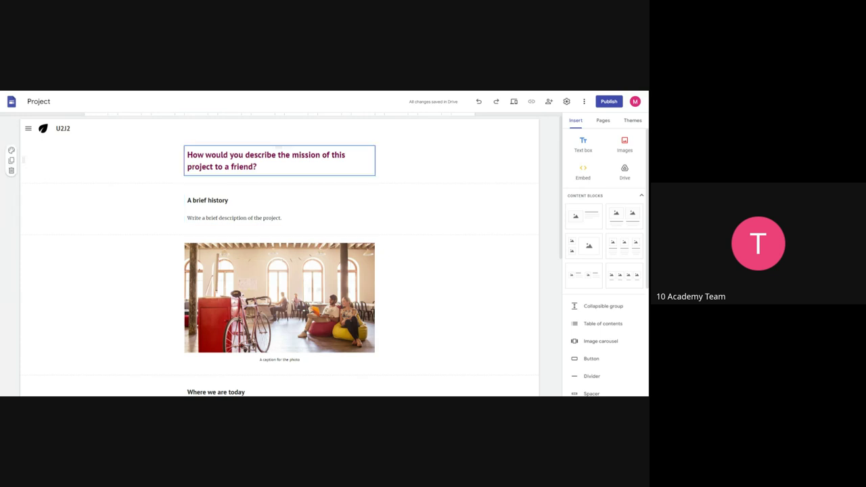
{"action": "scroll", "coordinate": [279, 257], "scroll_direction": "down", "scroll_amount": 1}
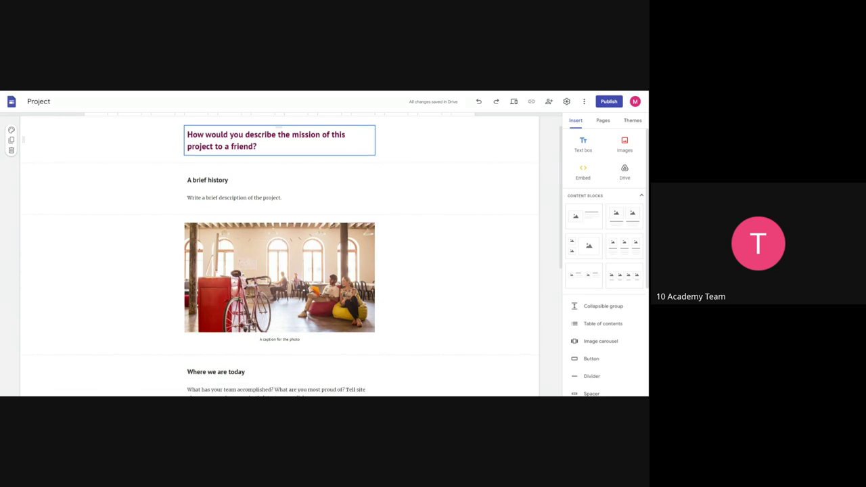
{"action": "scroll", "coordinate": [279, 257], "scroll_direction": "down", "scroll_amount": 1}
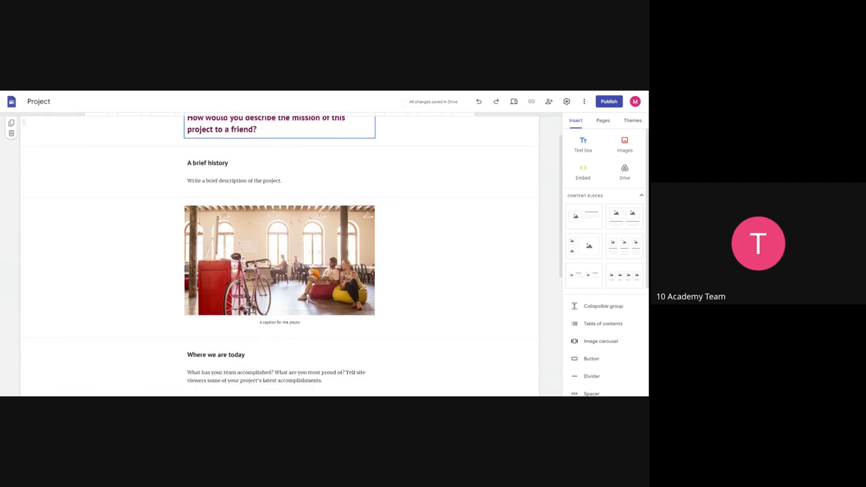
{"action": "scroll", "coordinate": [279, 257], "scroll_direction": "down", "scroll_amount": 5}
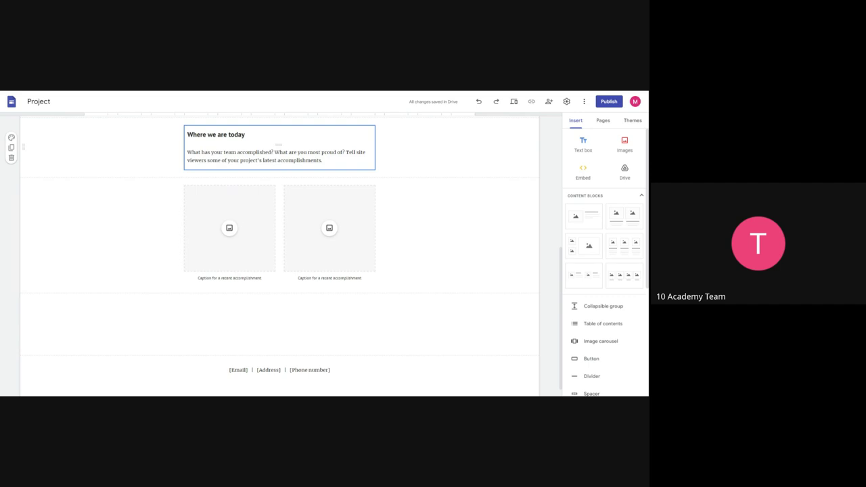
{"action": "scroll", "coordinate": [279, 258], "scroll_direction": "up", "scroll_amount": 2}
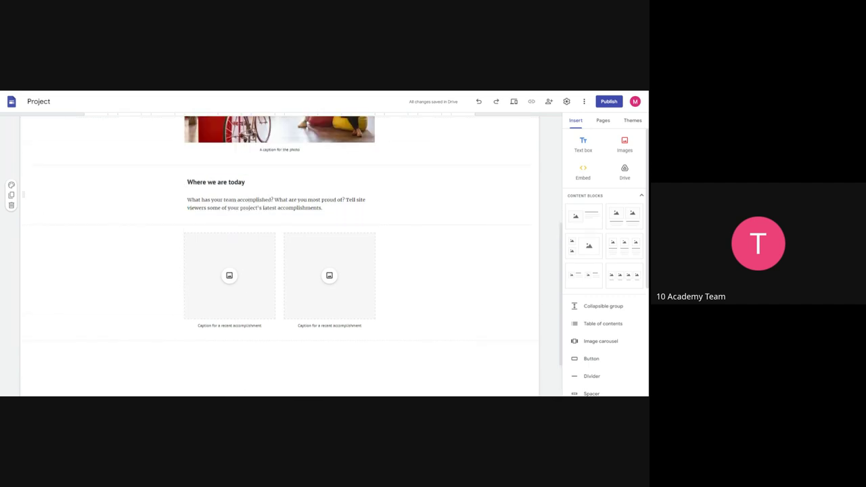
- Look over the History page's sections again and open the Team page
{"action": "scroll", "coordinate": [280, 257], "scroll_direction": "up", "scroll_amount": 5}
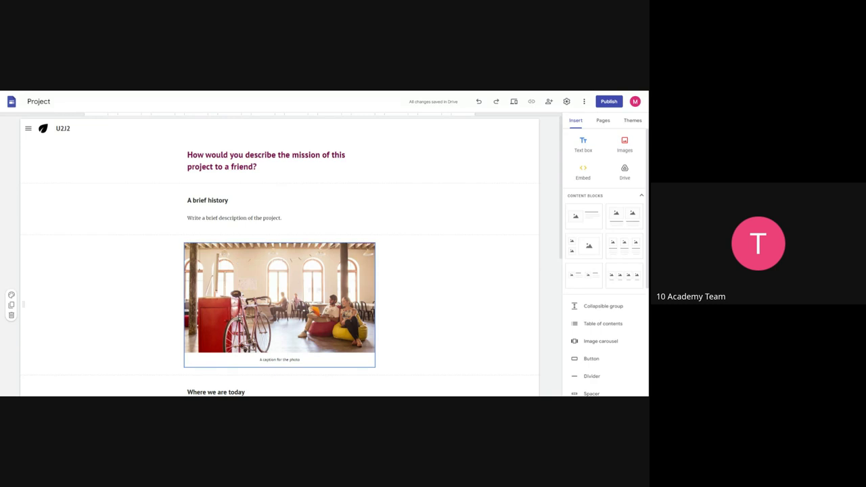
{"action": "scroll", "coordinate": [238, 269], "scroll_direction": "down", "scroll_amount": 3}
{"action": "scroll", "coordinate": [238, 317], "scroll_direction": "down", "scroll_amount": 3}
{"action": "scroll", "coordinate": [238, 316], "scroll_direction": "up", "scroll_amount": 3}
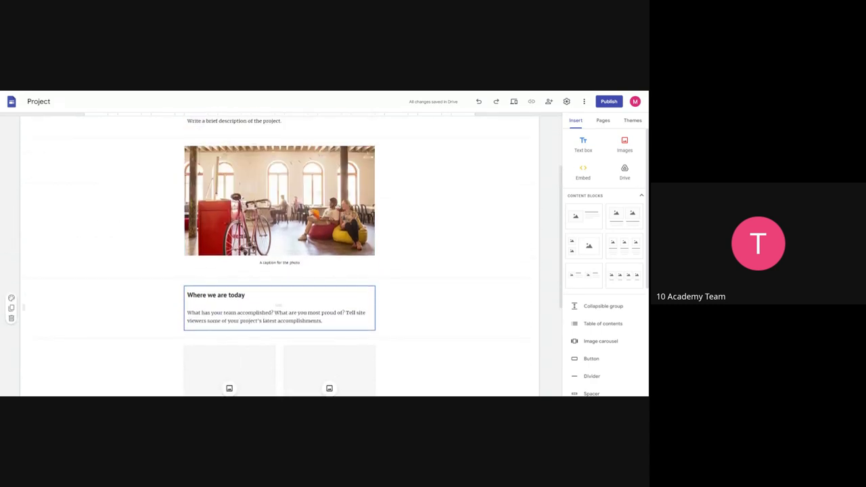
{"action": "scroll", "coordinate": [238, 317], "scroll_direction": "up", "scroll_amount": 3}
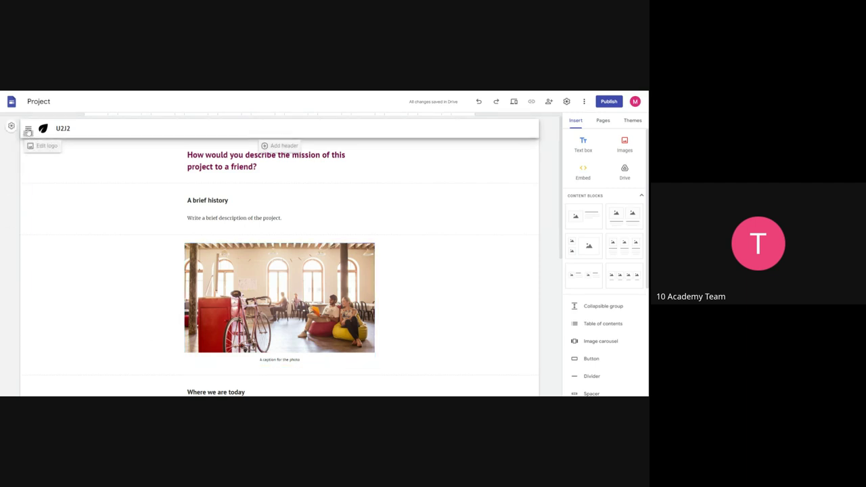
{"action": "left_click", "coordinate": [28, 129]}
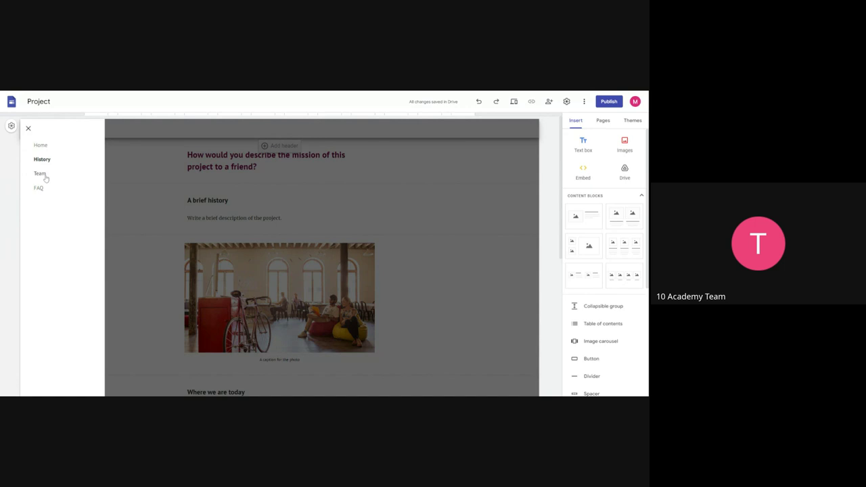
{"action": "left_click", "coordinate": [40, 174]}
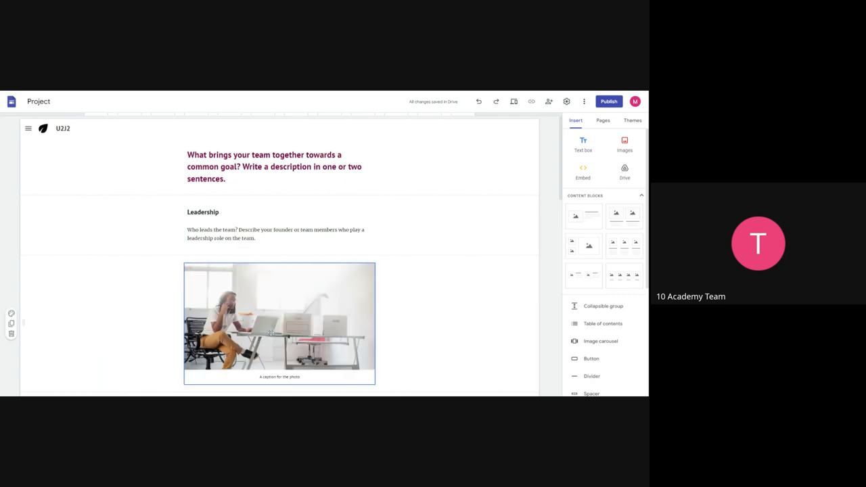
- Show the site's list of pages and delete the FAQ page
{"action": "left_click", "coordinate": [607, 129]}
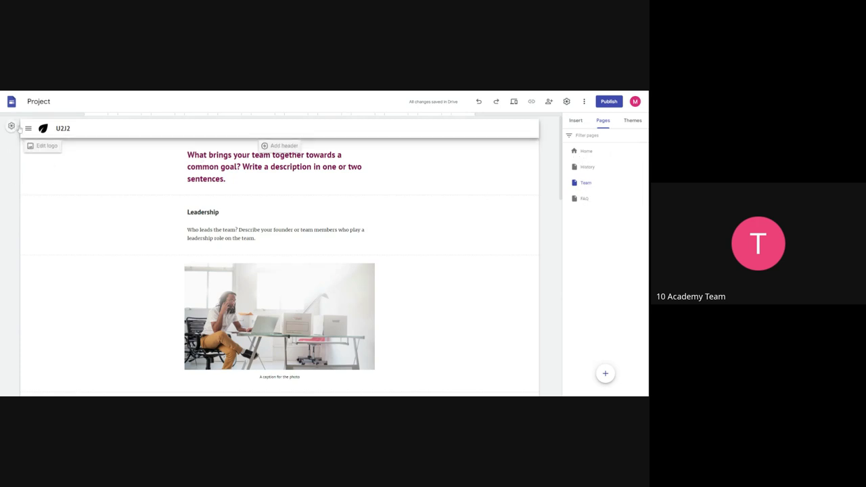
{"action": "left_click", "coordinate": [28, 129]}
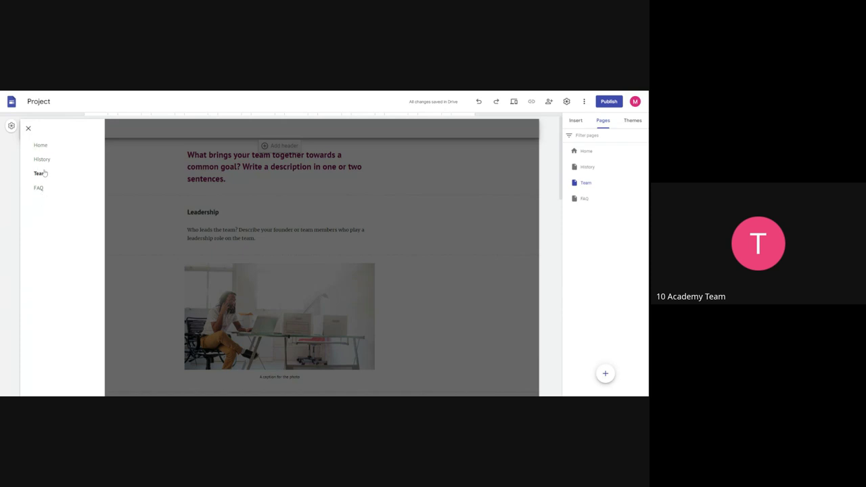
{"action": "left_click", "coordinate": [132, 183]}
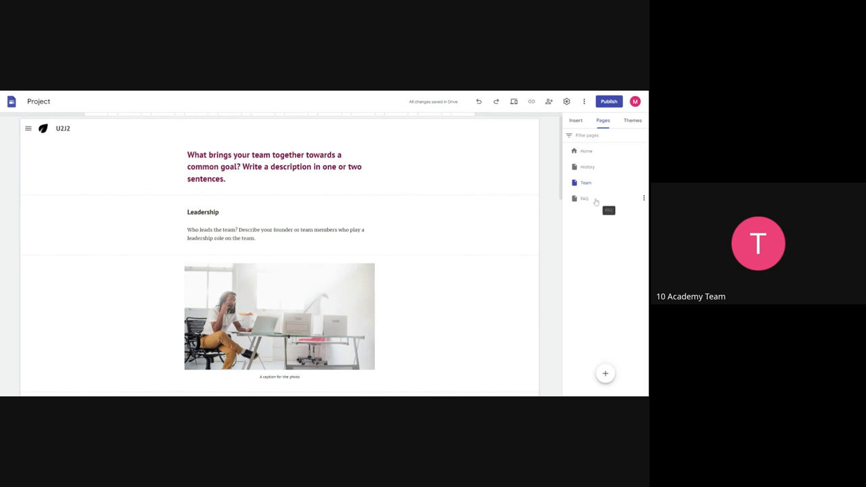
{"action": "left_click", "coordinate": [595, 201]}
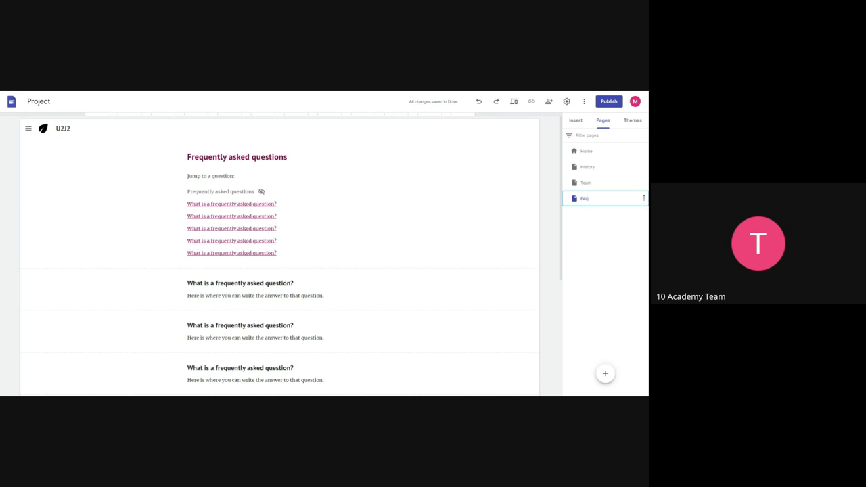
{"action": "left_click", "coordinate": [644, 198]}
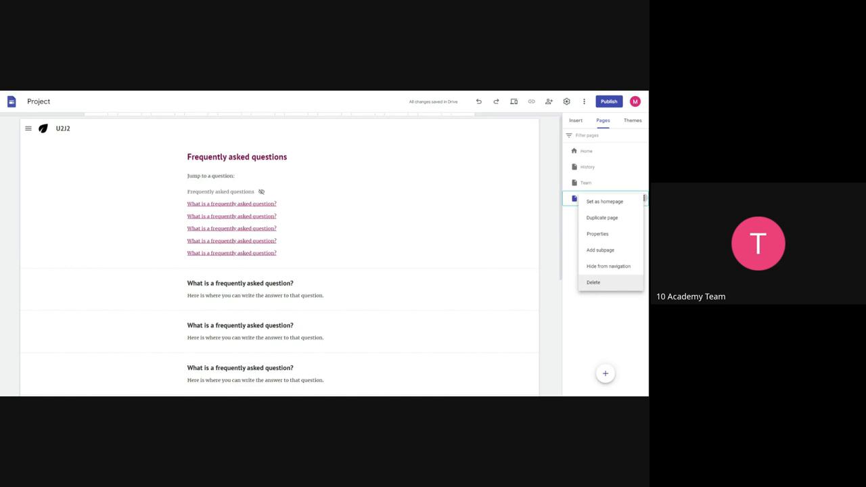
{"action": "left_click", "coordinate": [594, 289]}
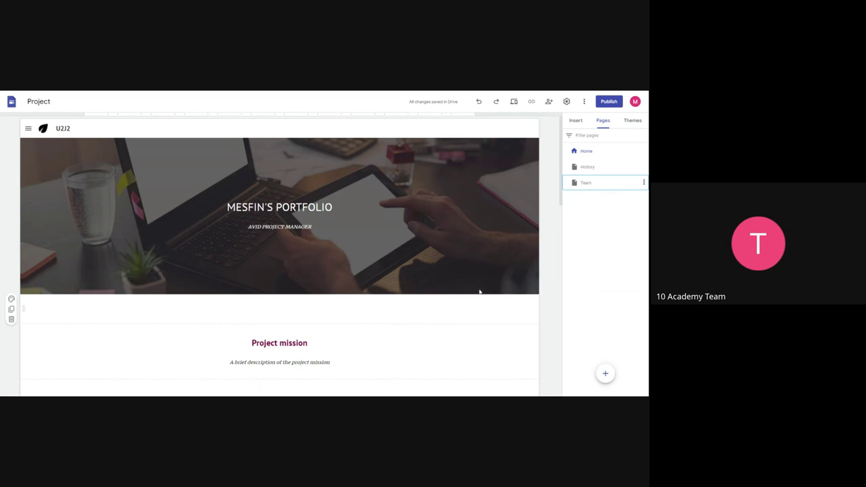
- Review the Team page's leadership and team sections and delete that page from the site
{"action": "scroll", "coordinate": [480, 292], "scroll_direction": "down", "scroll_amount": 3}
{"action": "scroll", "coordinate": [480, 291], "scroll_direction": "up", "scroll_amount": 3}
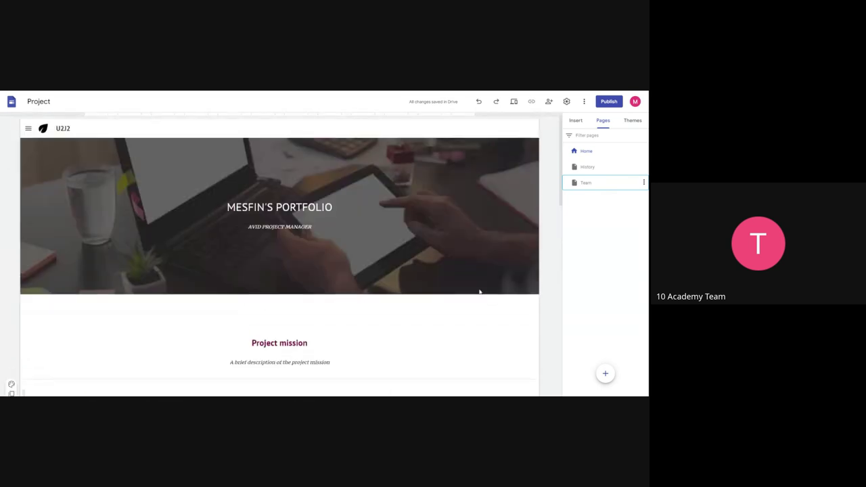
{"action": "left_click", "coordinate": [584, 183]}
{"action": "scroll", "coordinate": [400, 274], "scroll_direction": "down", "scroll_amount": 2}
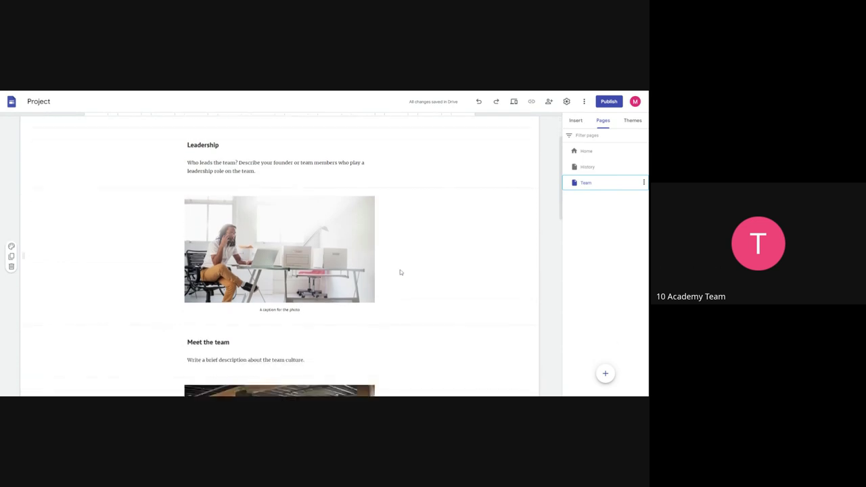
{"action": "scroll", "coordinate": [400, 272], "scroll_direction": "down", "scroll_amount": 8}
{"action": "scroll", "coordinate": [400, 272], "scroll_direction": "up", "scroll_amount": 3}
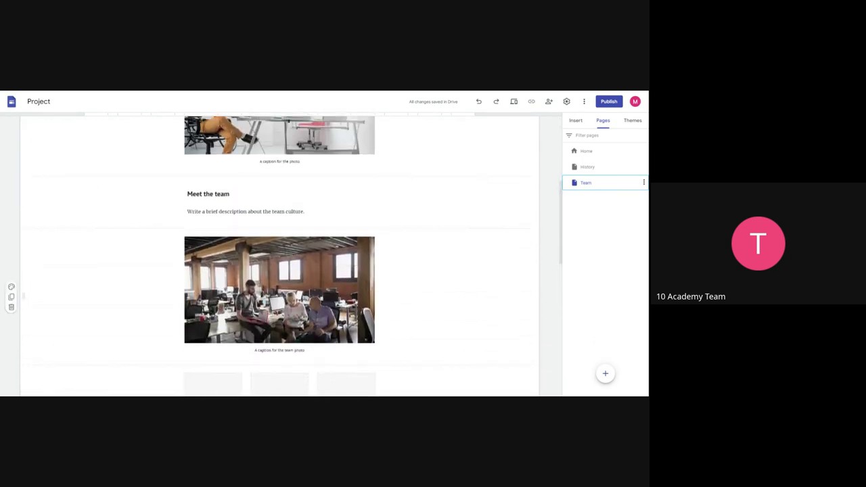
{"action": "scroll", "coordinate": [399, 270], "scroll_direction": "up", "scroll_amount": 2}
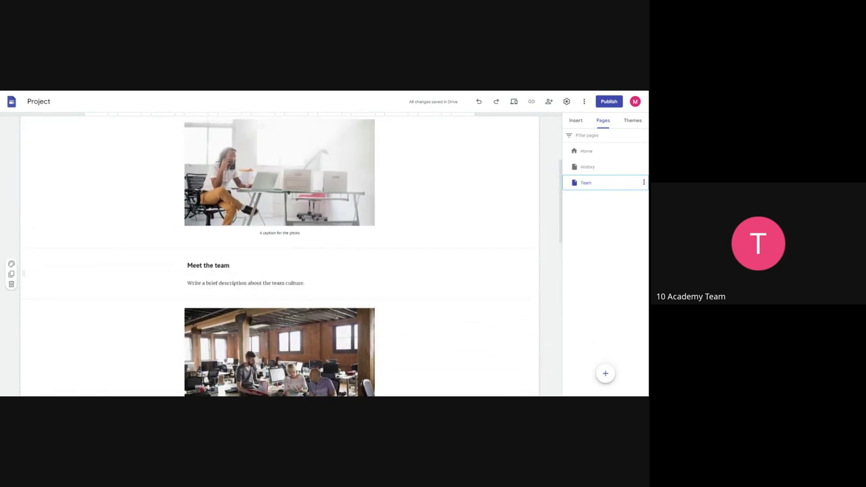
{"action": "left_click", "coordinate": [643, 182]}
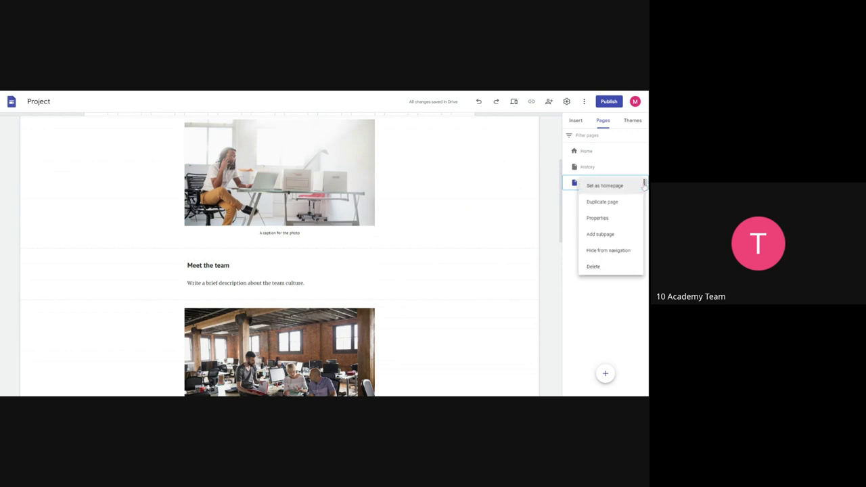
{"action": "left_click", "coordinate": [605, 264]}
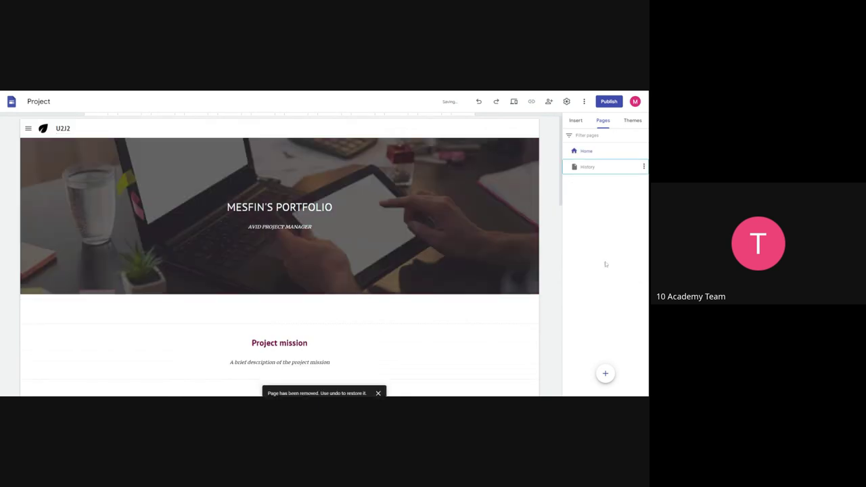
- Apply the Aristotle theme to the site
{"action": "mouse_move", "coordinate": [605, 374]}
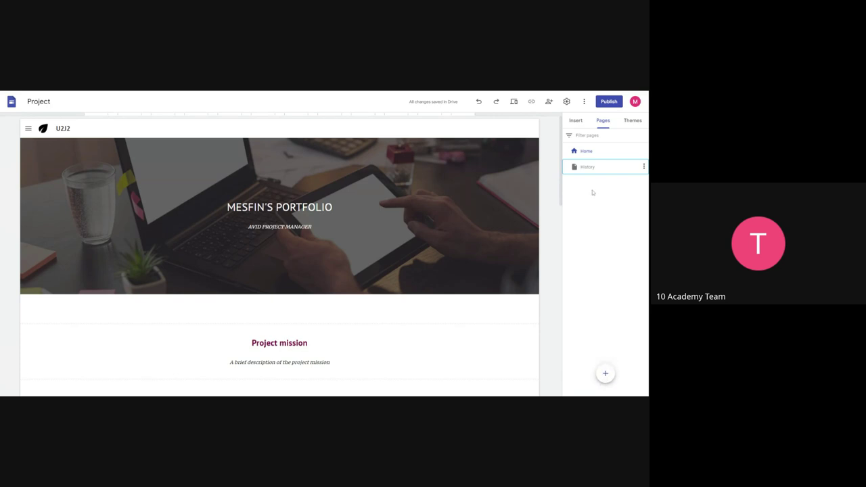
{"action": "left_click", "coordinate": [631, 121]}
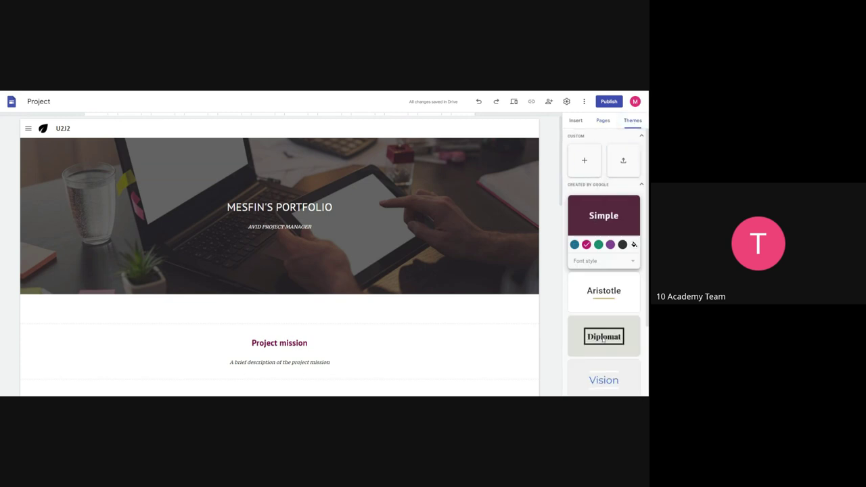
{"action": "scroll", "coordinate": [602, 336], "scroll_direction": "down", "scroll_amount": 1}
{"action": "left_click", "coordinate": [604, 251]}
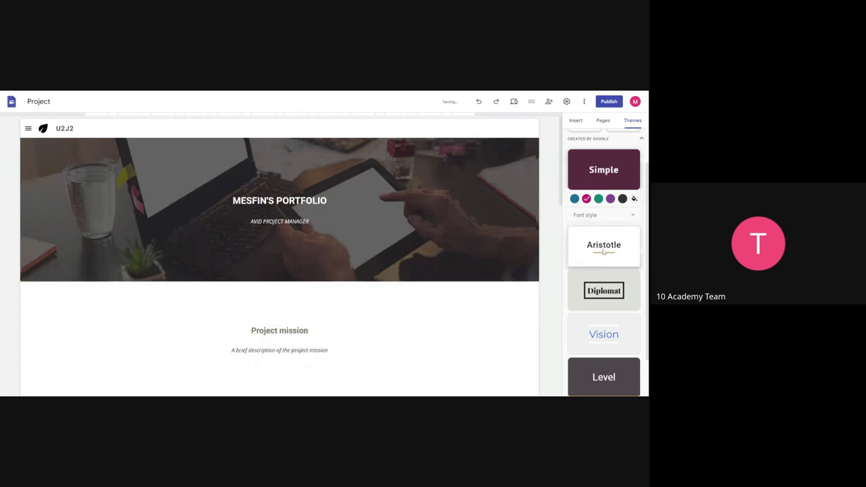
{"action": "scroll", "coordinate": [591, 308], "scroll_direction": "down", "scroll_amount": 1}
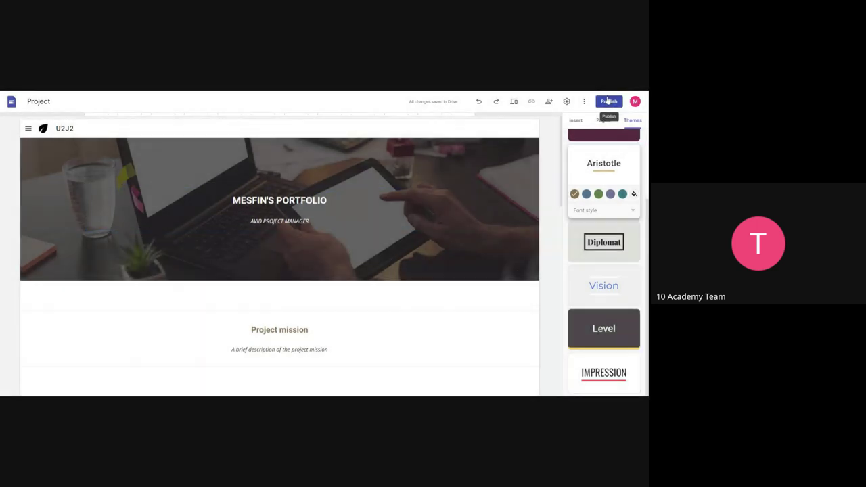
- Publish the site at the web address u2j2-tutorial
{"action": "left_click", "coordinate": [608, 100]}
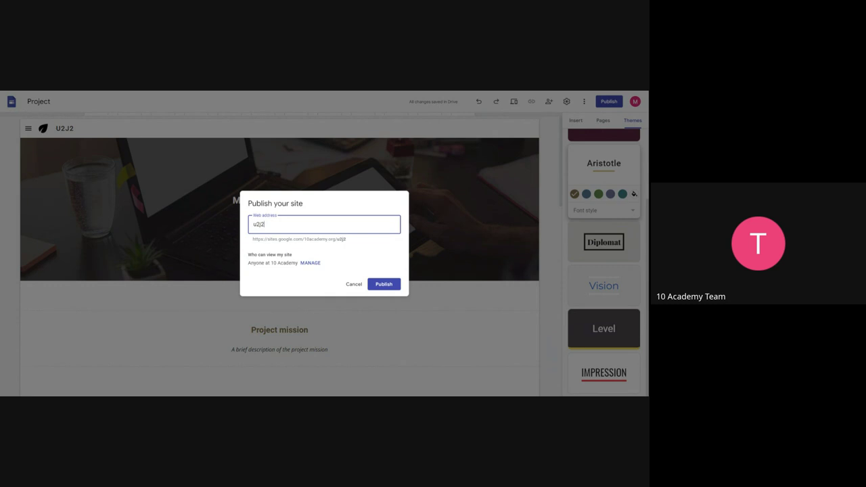
{"action": "type", "text": "-tutorial"}
{"action": "left_click", "coordinate": [385, 287]}
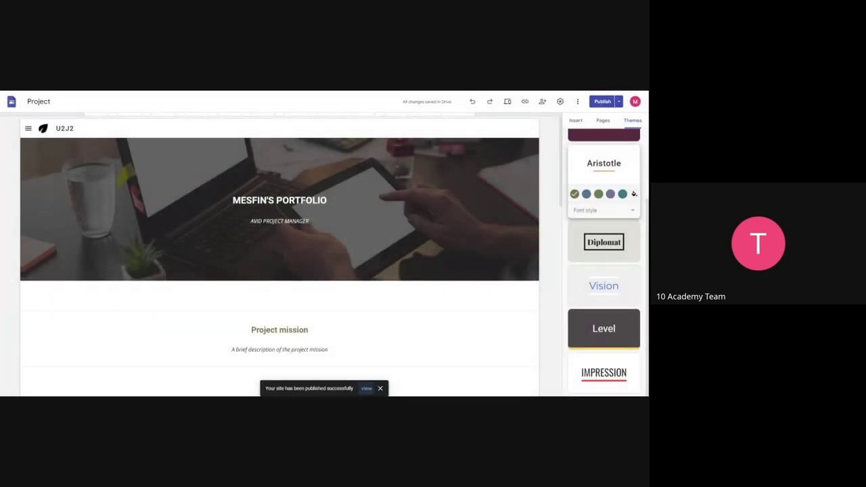
- View the published site, check its Home page and return to the site editor
{"action": "left_click", "coordinate": [366, 389]}
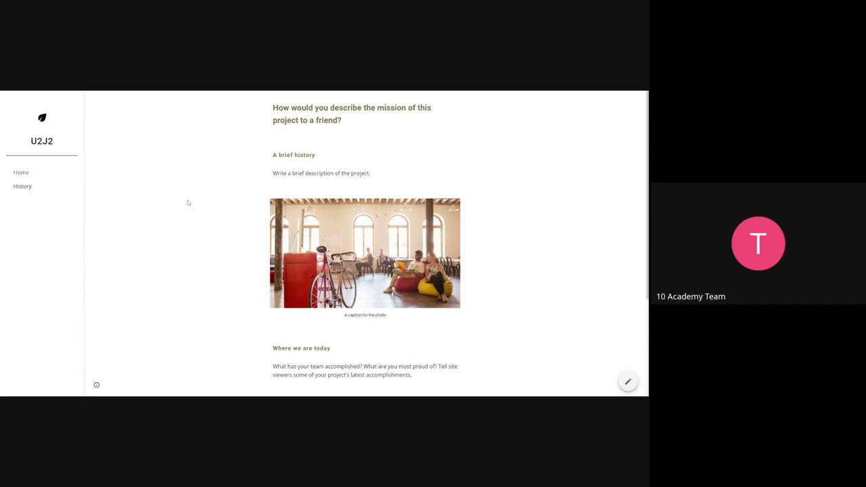
{"action": "left_click", "coordinate": [22, 173]}
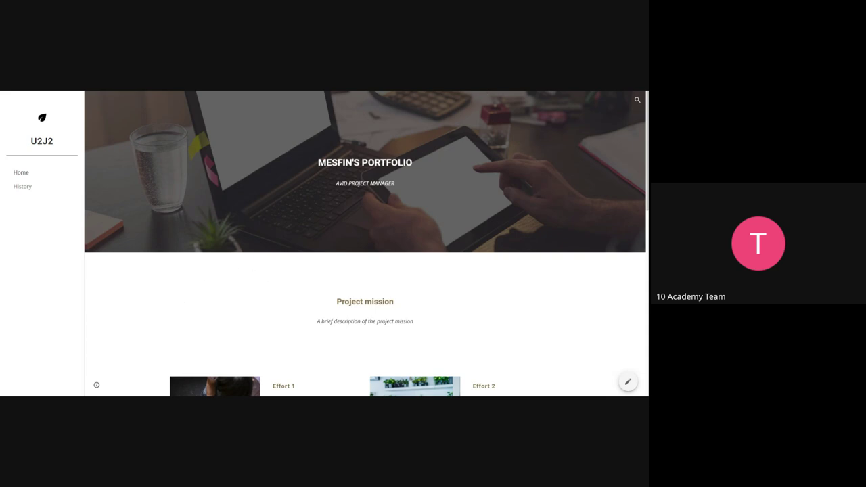
{"action": "left_click", "coordinate": [628, 381]}
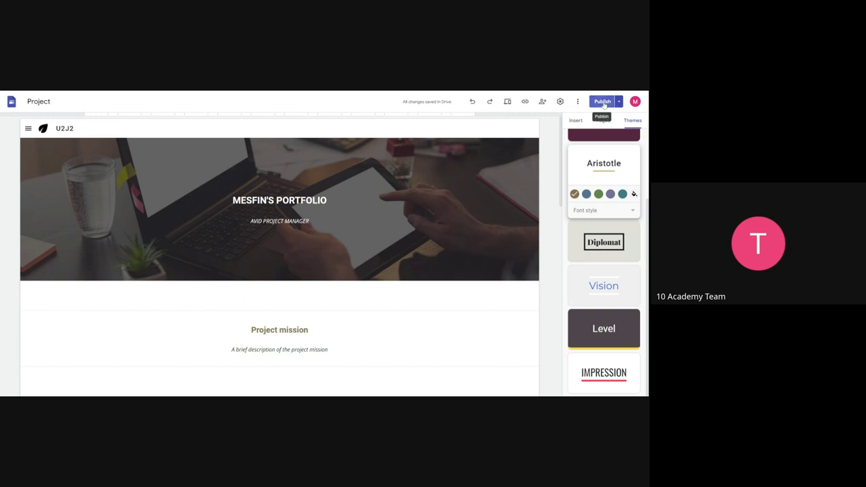
- Open the published site from the publishing options and look through its Home and History pages, ending on Home
{"action": "left_click", "coordinate": [619, 102]}
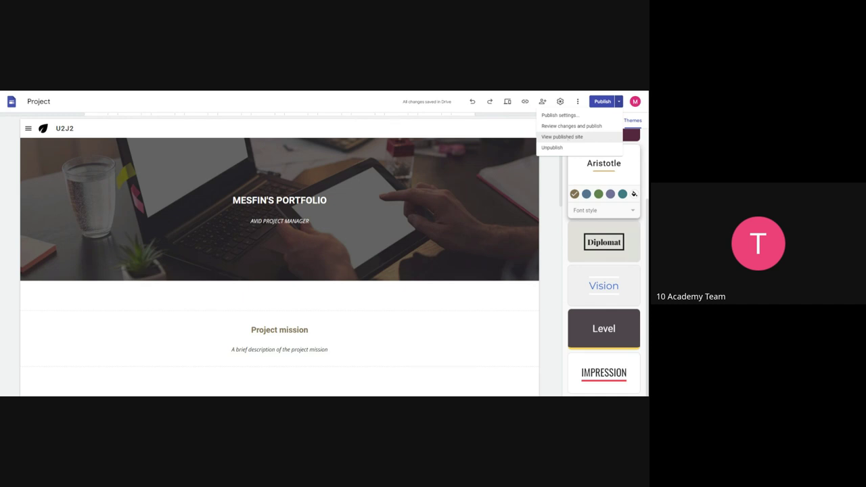
{"action": "left_click", "coordinate": [577, 102]}
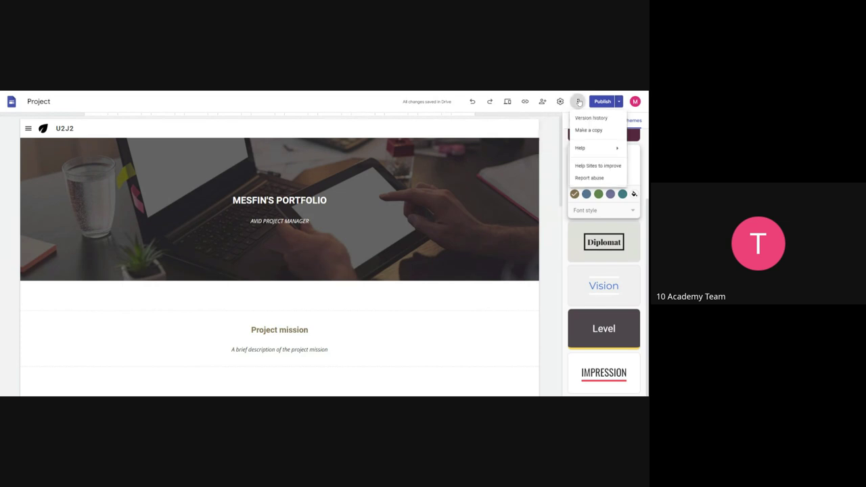
{"action": "left_click", "coordinate": [620, 102]}
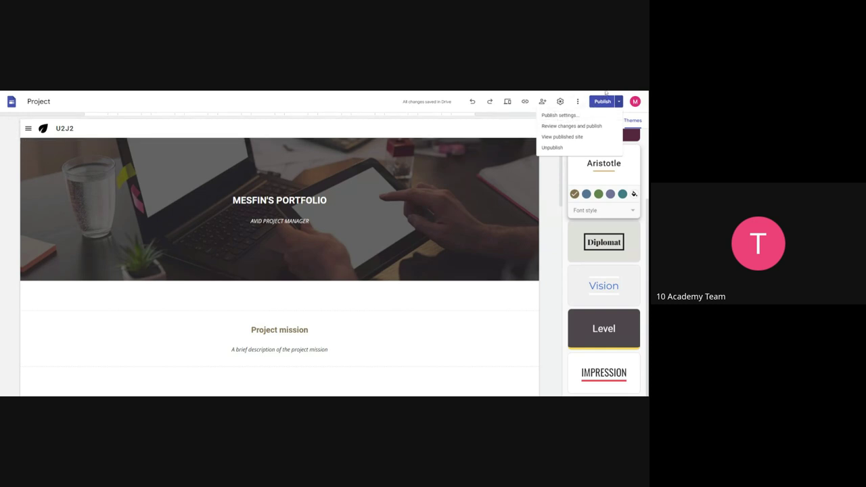
{"action": "left_click", "coordinate": [561, 137]}
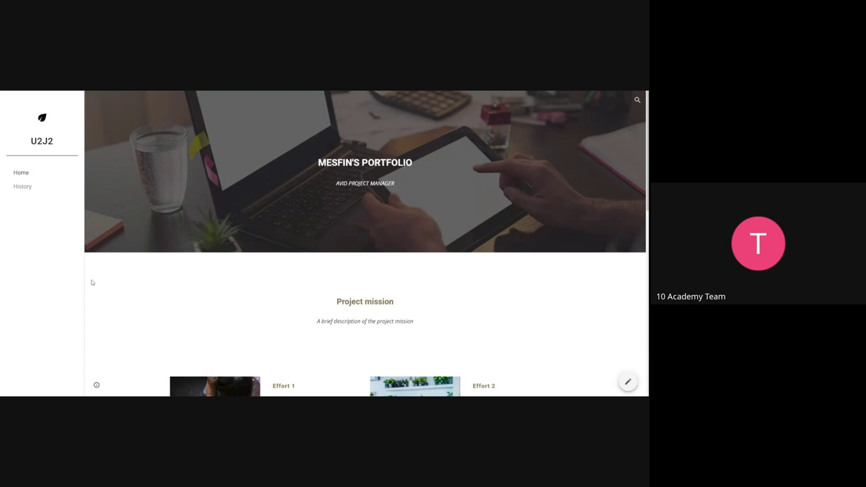
{"action": "scroll", "coordinate": [92, 282], "scroll_direction": "down", "scroll_amount": 5}
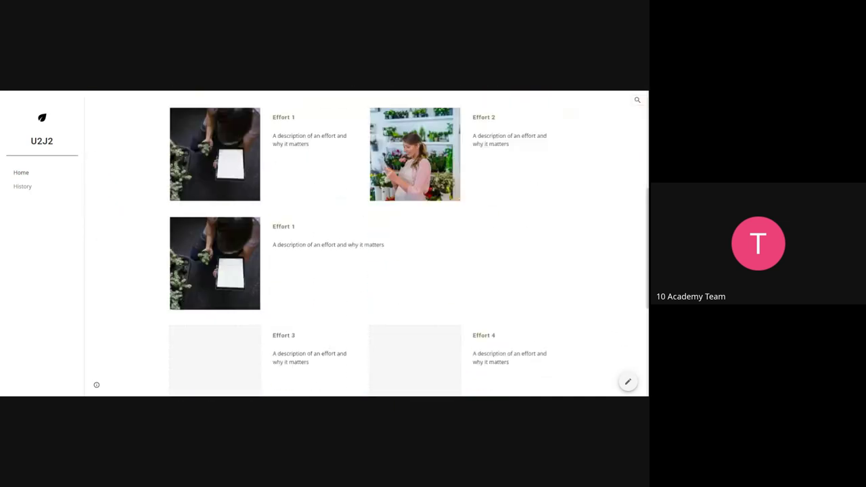
{"action": "left_click", "coordinate": [25, 188]}
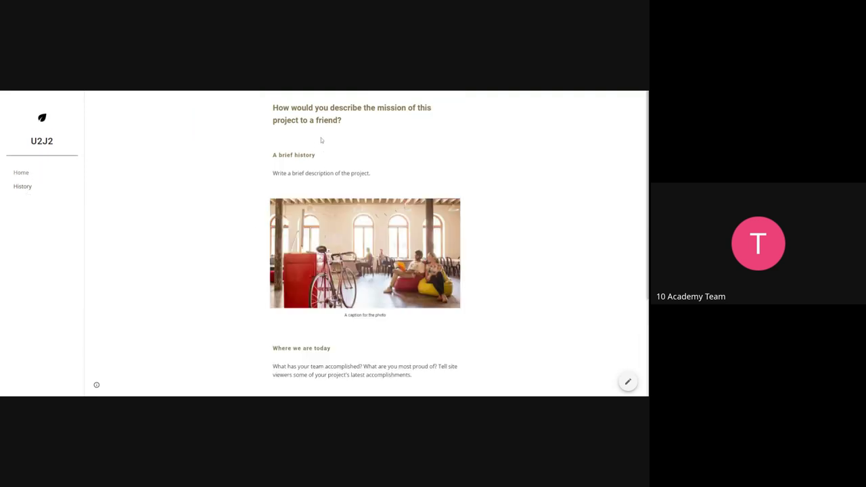
{"action": "scroll", "coordinate": [310, 337], "scroll_direction": "down", "scroll_amount": 3}
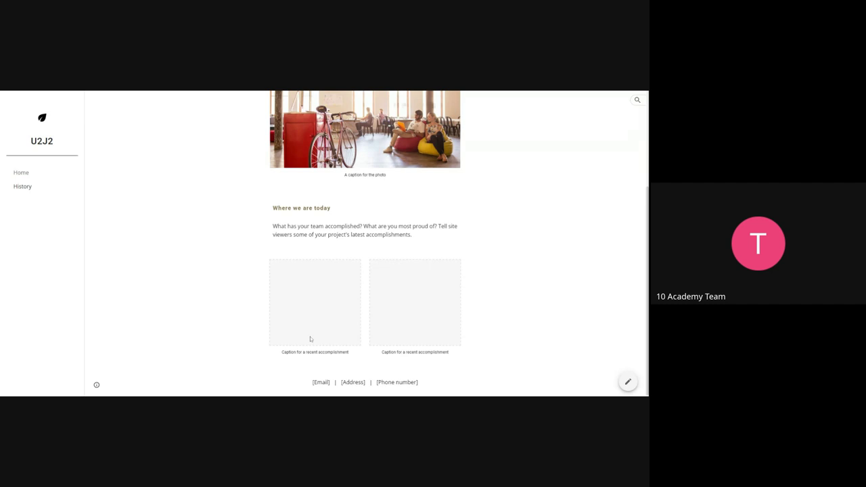
{"action": "scroll", "coordinate": [309, 336], "scroll_direction": "up", "scroll_amount": 4}
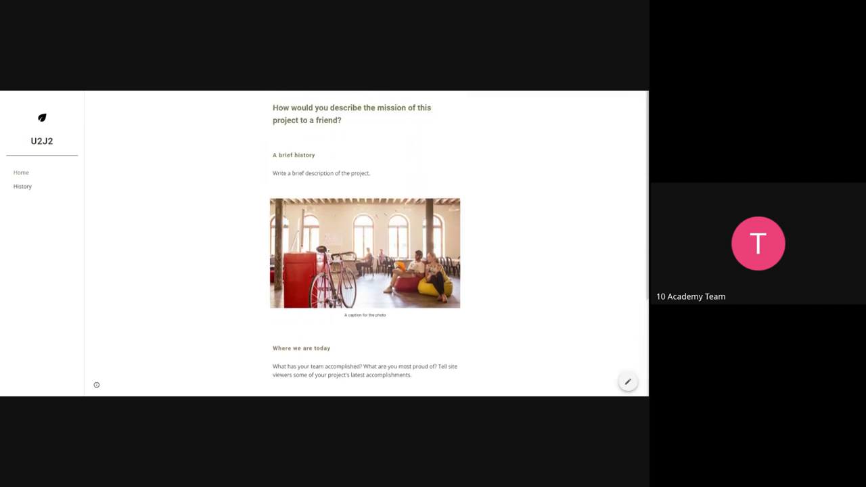
{"action": "left_click", "coordinate": [21, 173]}
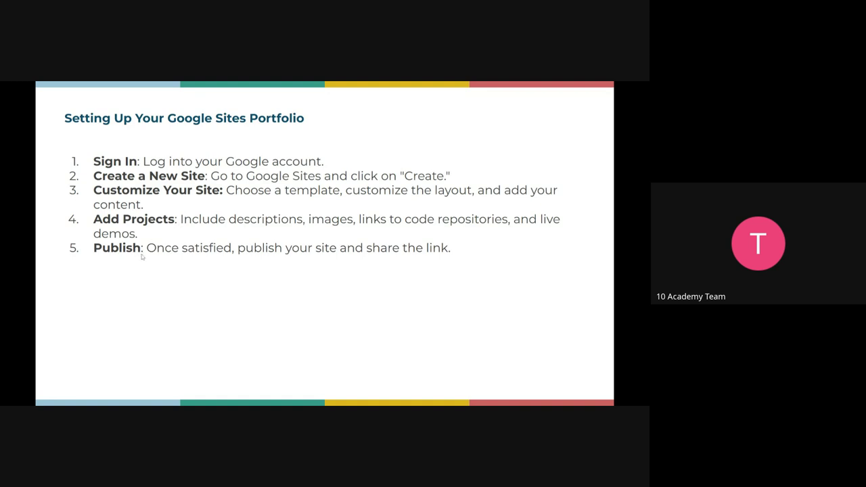
{"action": "key", "text": "Right"}
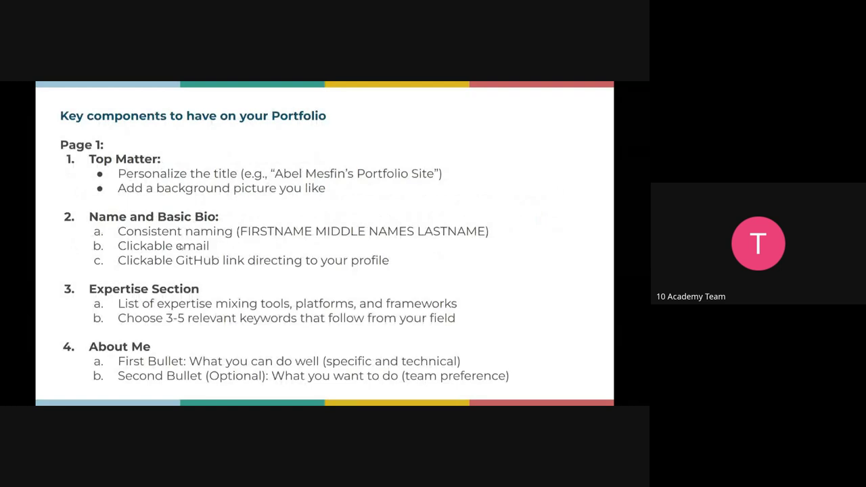
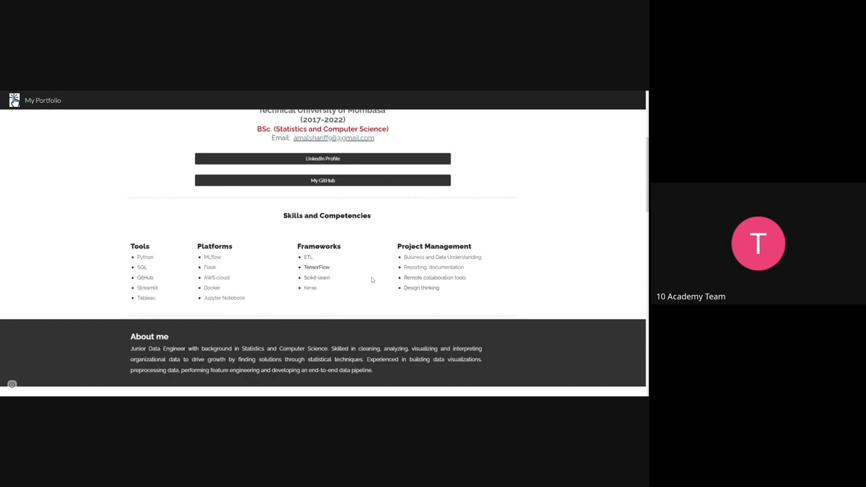
- Look through the sample portfolio's skills, About me, education, work experience and projects sections
{"action": "scroll", "coordinate": [338, 298], "scroll_direction": "down", "scroll_amount": 3}
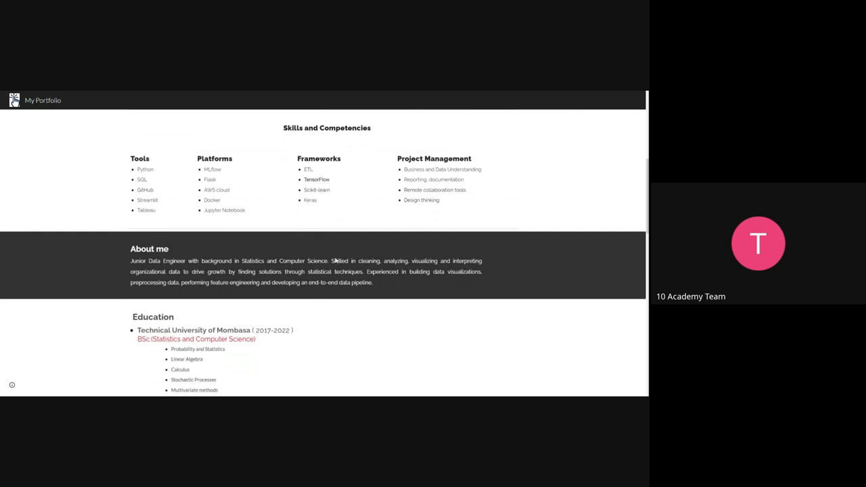
{"action": "scroll", "coordinate": [293, 297], "scroll_direction": "down", "scroll_amount": 4}
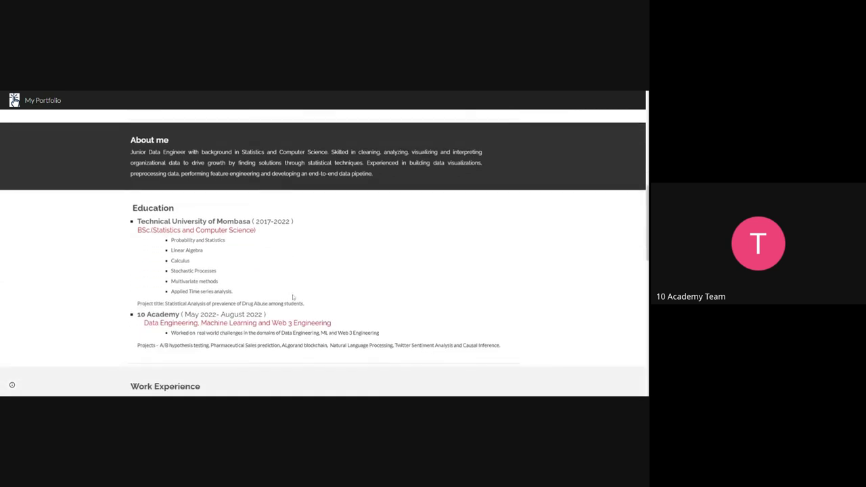
{"action": "scroll", "coordinate": [293, 298], "scroll_direction": "down", "scroll_amount": 10}
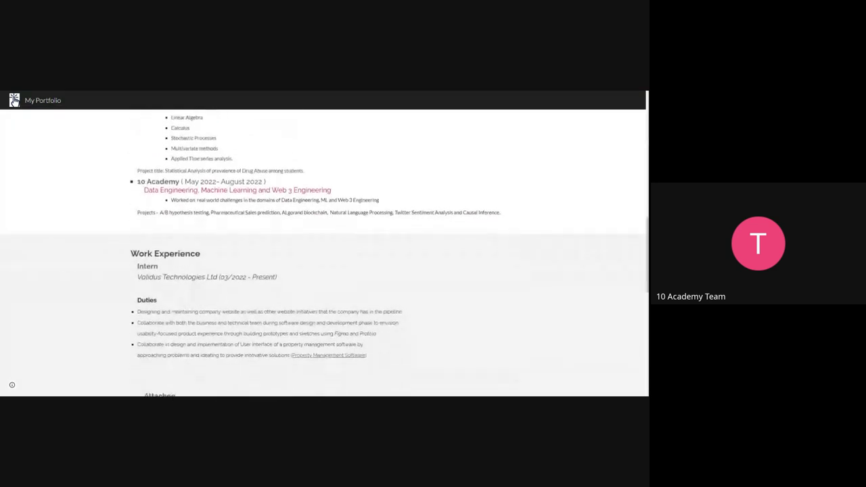
{"action": "scroll", "coordinate": [324, 304], "scroll_direction": "down", "scroll_amount": 4}
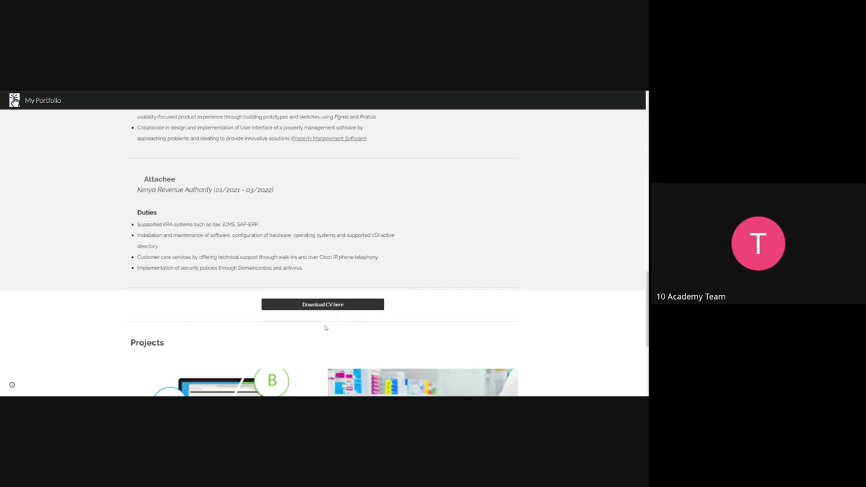
{"action": "scroll", "coordinate": [324, 327], "scroll_direction": "down", "scroll_amount": 8}
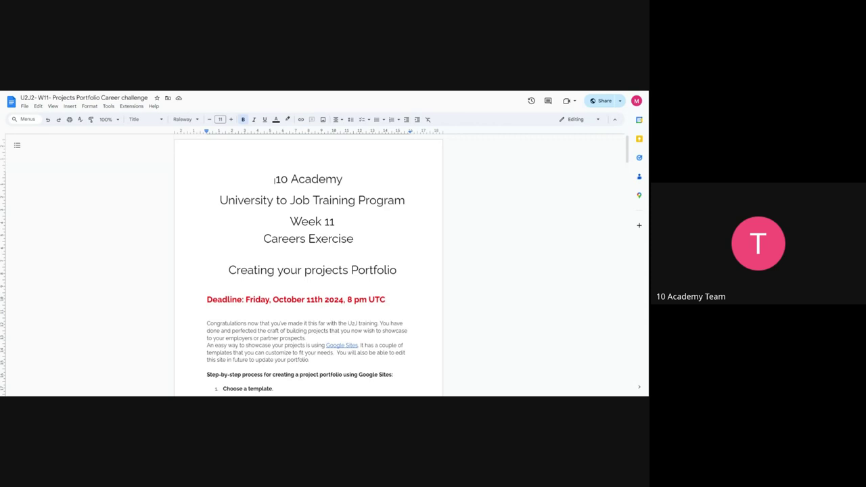
- Read the Week 11 careers exercise document from its title down to the step-by-step process
{"action": "scroll", "coordinate": [309, 271], "scroll_direction": "down", "scroll_amount": 1}
{"action": "scroll", "coordinate": [308, 270], "scroll_direction": "up", "scroll_amount": 1}
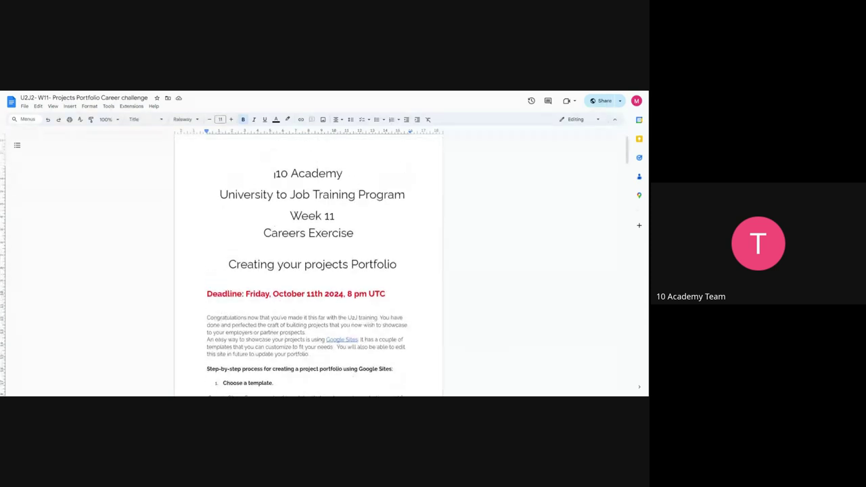
{"action": "scroll", "coordinate": [308, 270], "scroll_direction": "down", "scroll_amount": 2}
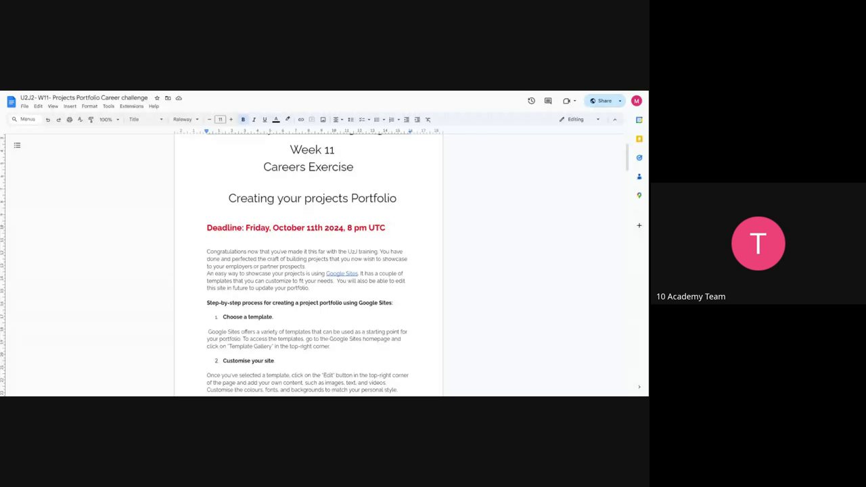
{"action": "scroll", "coordinate": [309, 271], "scroll_direction": "down", "scroll_amount": 1}
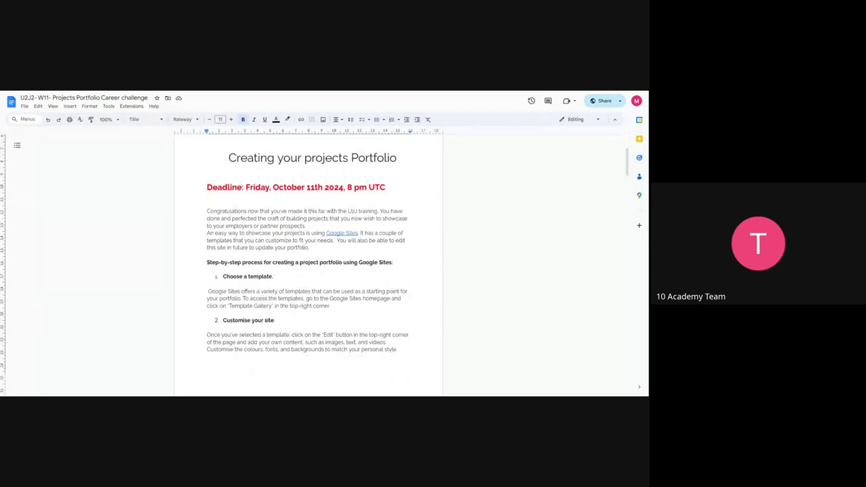
- Go to Google Sites through the link in the exercise document and view the template gallery
{"action": "left_click", "coordinate": [343, 234]}
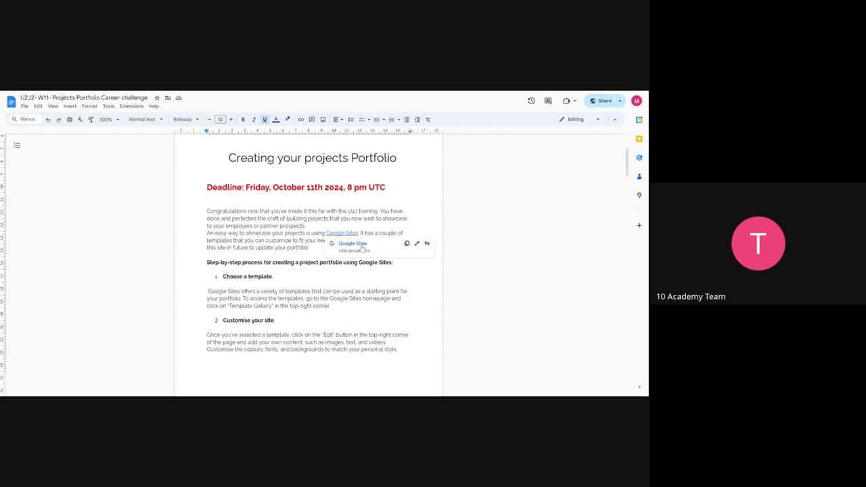
{"action": "left_click", "coordinate": [354, 247]}
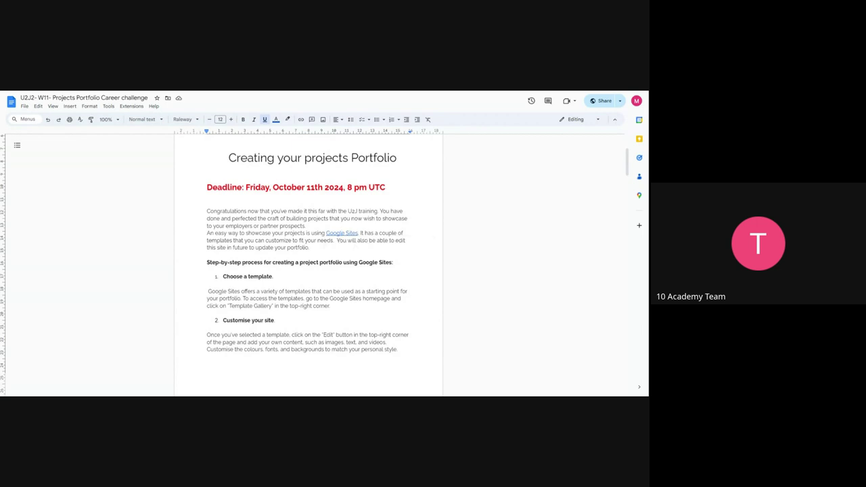
{"action": "key", "text": "ctrl+Tab"}
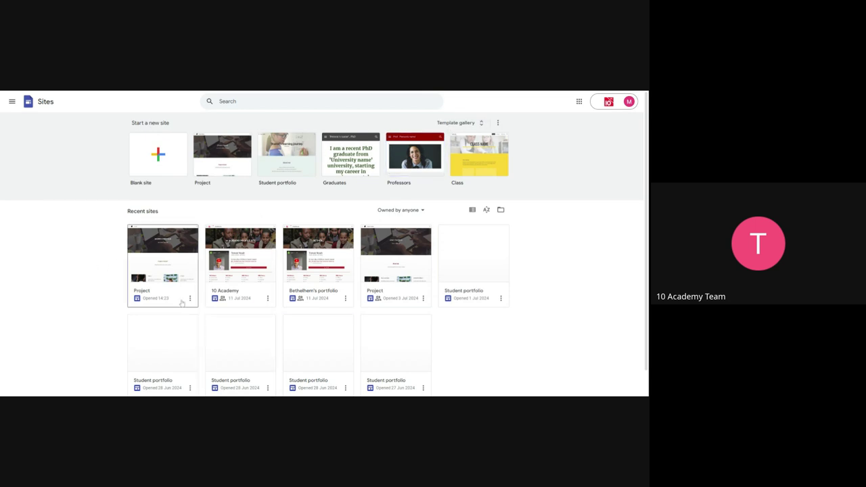
{"action": "left_click", "coordinate": [449, 122]}
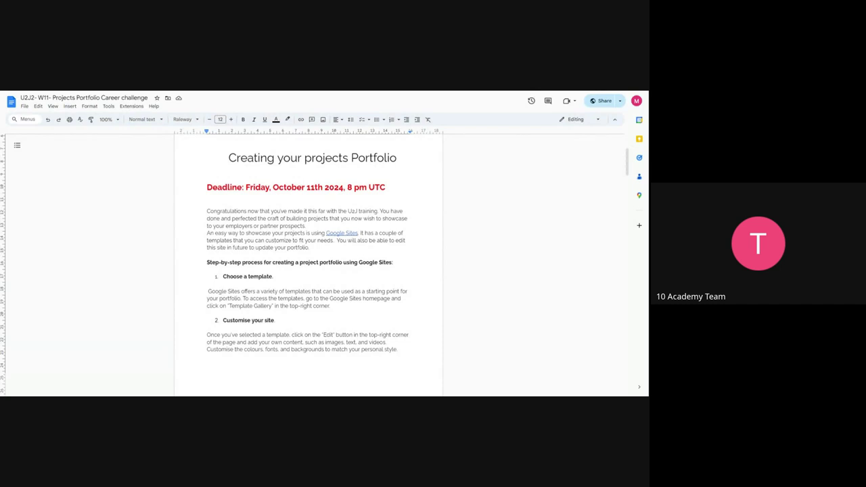
- Show the document's Google Sites link again, and view the template gallery in Google Sites before returning to its home page
{"action": "left_click", "coordinate": [333, 233]}
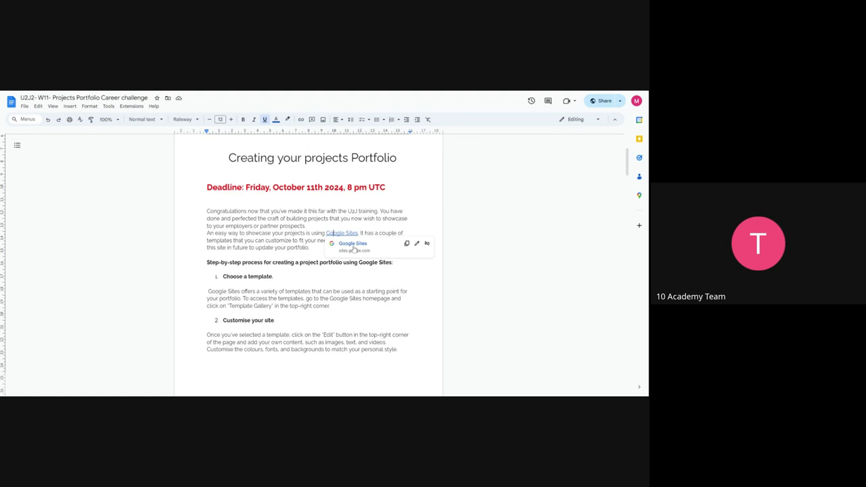
{"action": "key", "text": "Escape"}
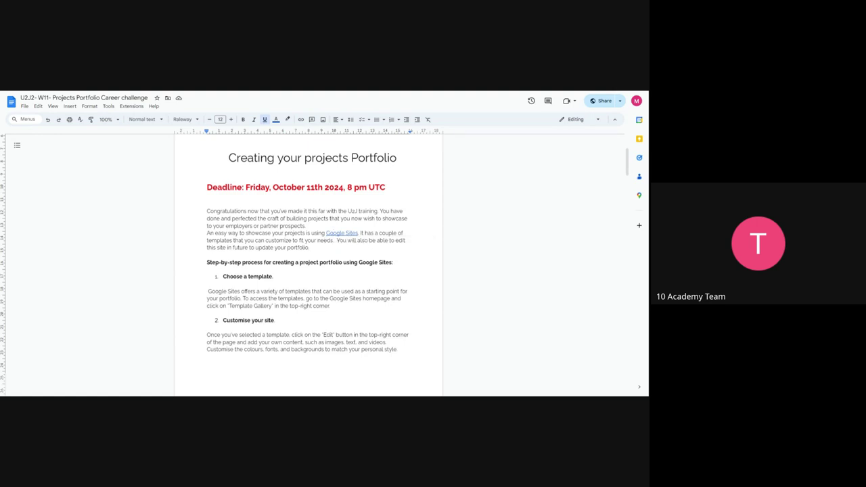
{"action": "key", "text": "ctrl+Tab"}
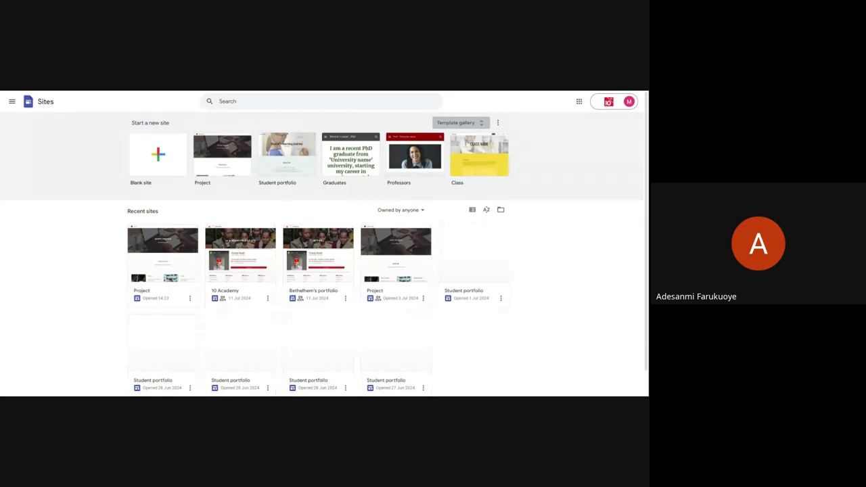
{"action": "left_click", "coordinate": [463, 123]}
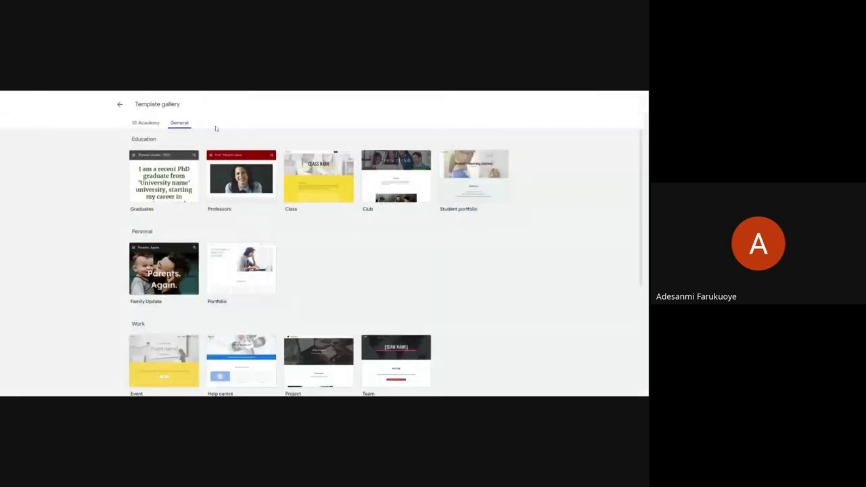
{"action": "left_click", "coordinate": [120, 105]}
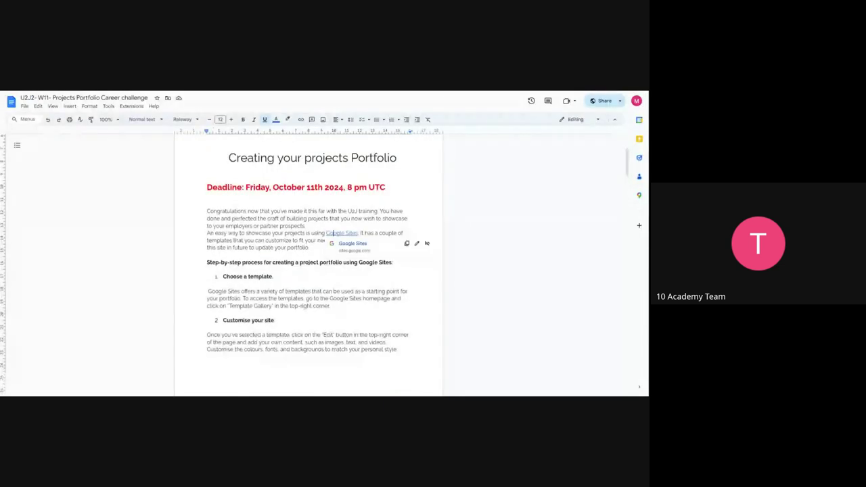
- In the Google Docs exercise, add "Click the link above to go to Google sites." at the start of the "Choose a template" paragraph
{"action": "left_click", "coordinate": [245, 233]}
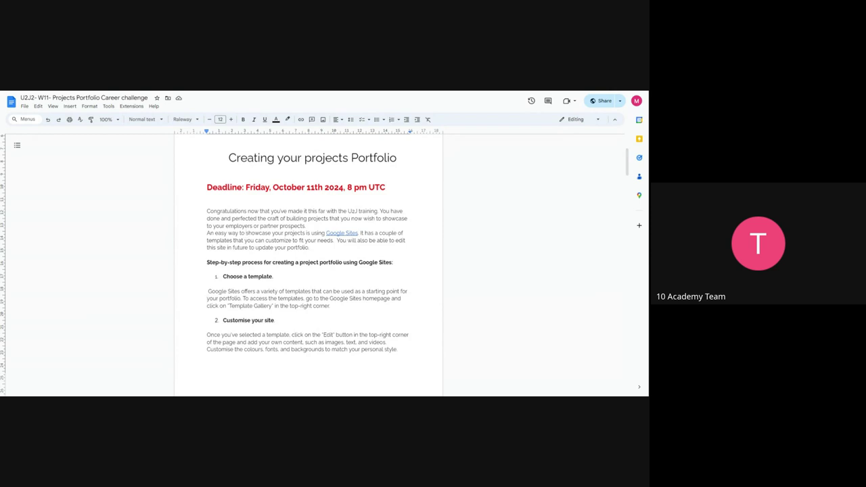
{"action": "type", "text": "Click"}
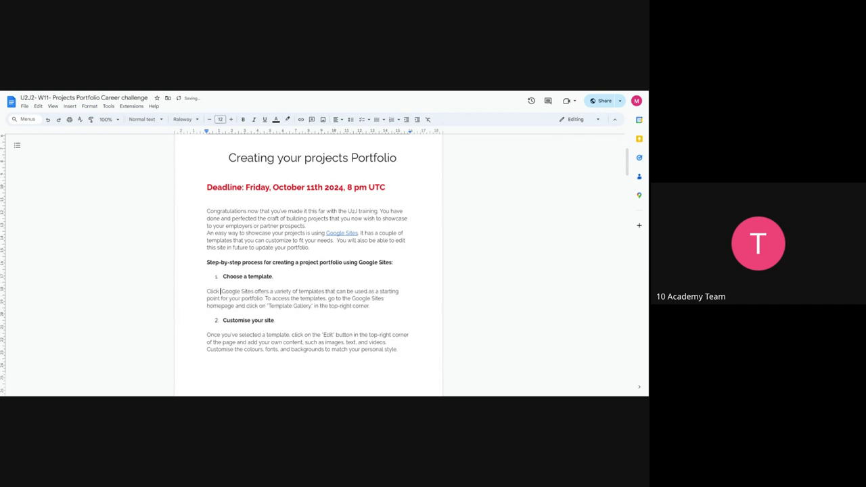
{"action": "type", "text": " the linke"}
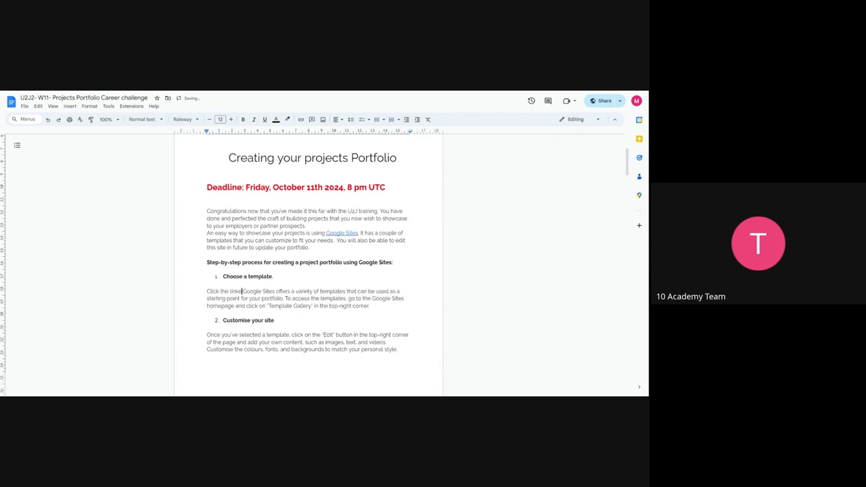
{"action": "type", "text": " above to "}
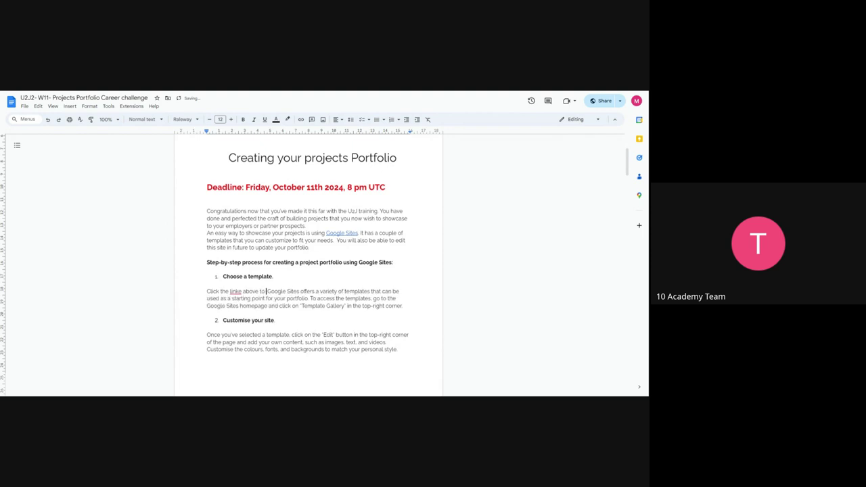
{"action": "type", "text": "go to "}
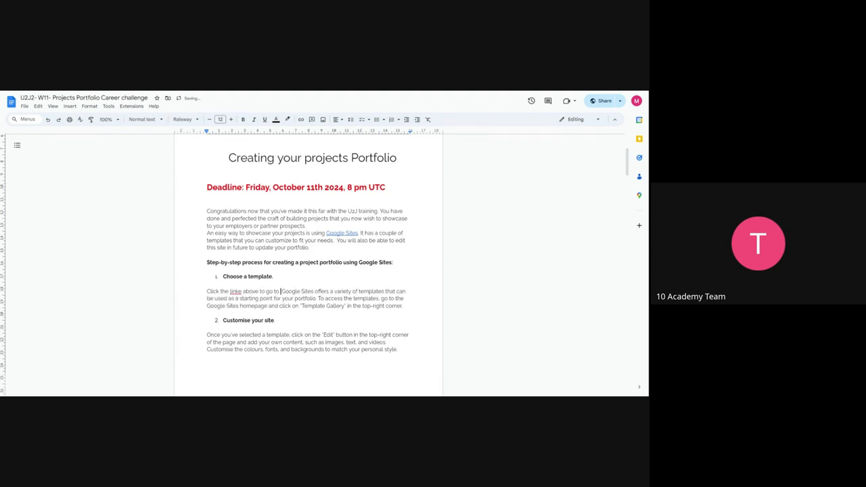
{"action": "type", "text": "Google si"}
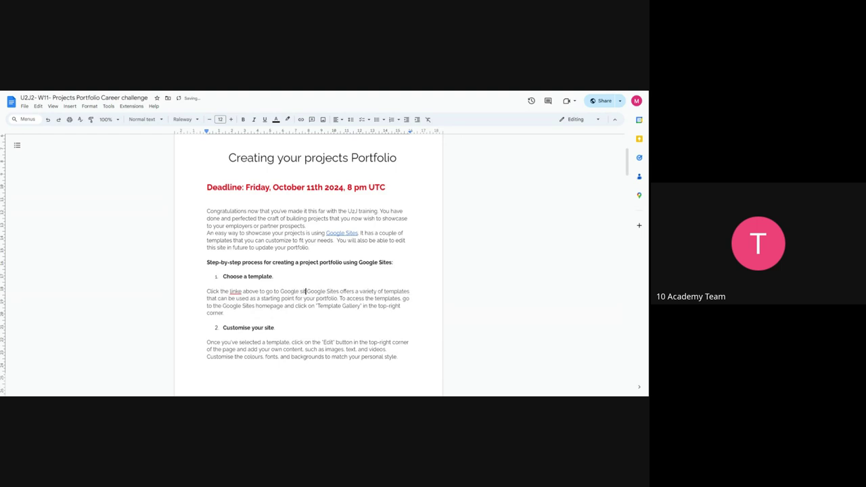
{"action": "type", "text": "tes"}
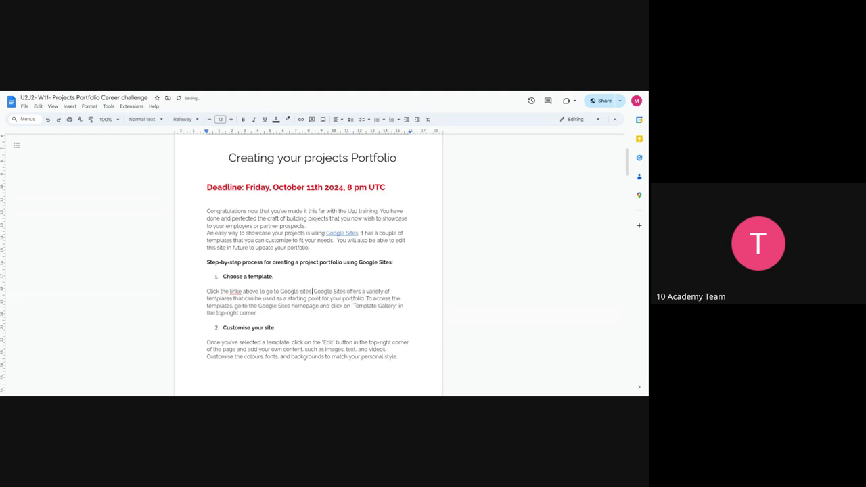
{"action": "type", "text": "."}
{"action": "left_click", "coordinate": [237, 291]}
{"action": "left_click", "coordinate": [237, 282]}
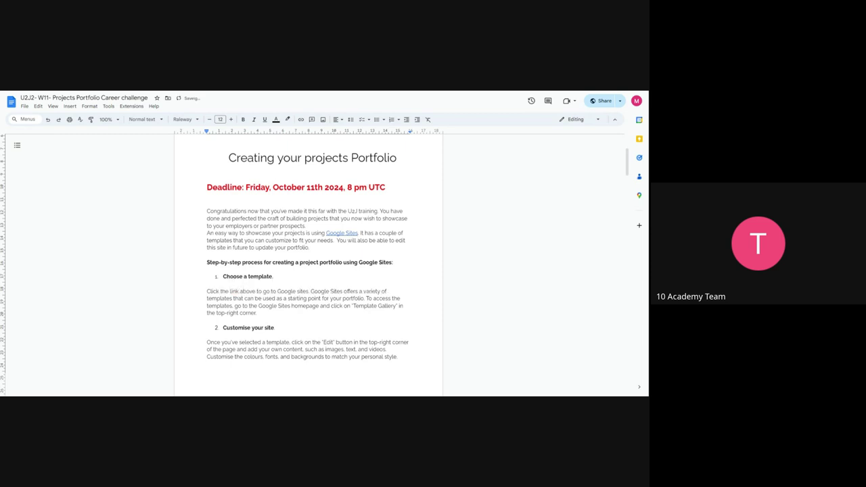
- Copy the address of the existing Google Sites link and apply it as a hyperlink to the word "link" in the added sentence
{"action": "left_click", "coordinate": [345, 233]}
{"action": "left_click", "coordinate": [408, 247]}
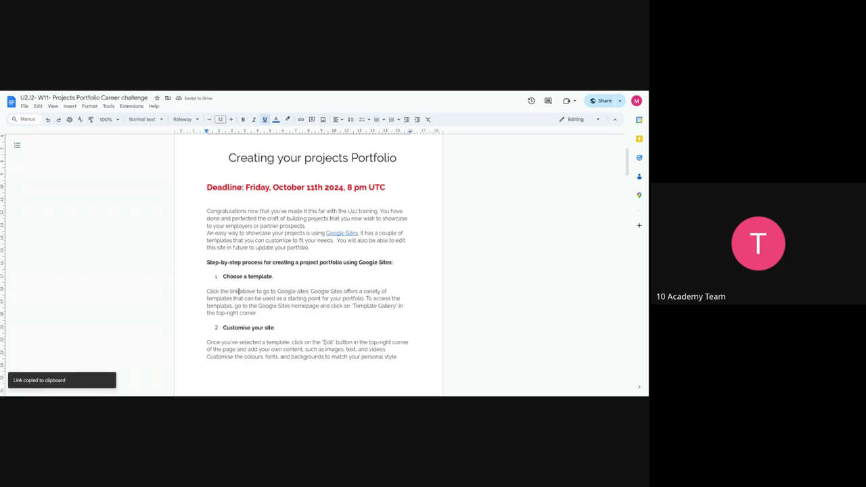
{"action": "double_click", "coordinate": [234, 291]}
{"action": "left_click", "coordinate": [300, 119]}
{"action": "key", "text": "ctrl+v"}
{"action": "key", "text": "Return"}
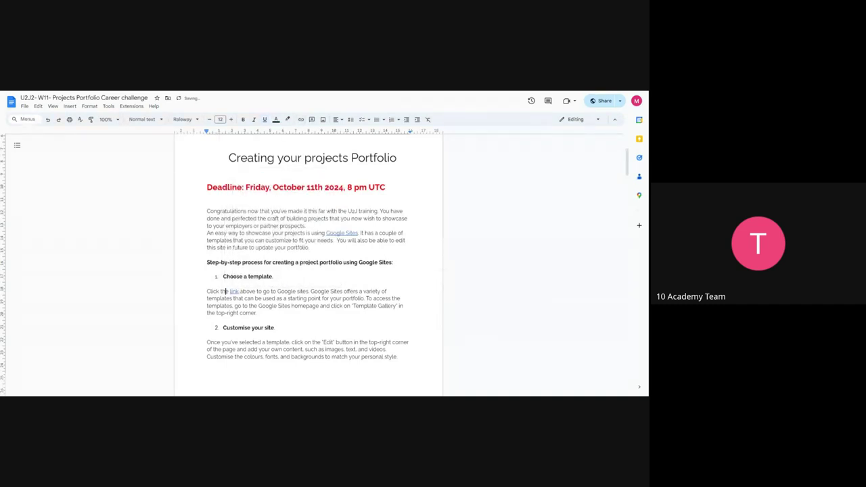
- Change "the" to "this" before the linked word and delete the word "above" after it
{"action": "key", "text": "Delete"}
{"action": "type", "text": "is"}
{"action": "key", "text": "ctrl+Right"}
{"action": "key", "text": "ctrl+Delete"}
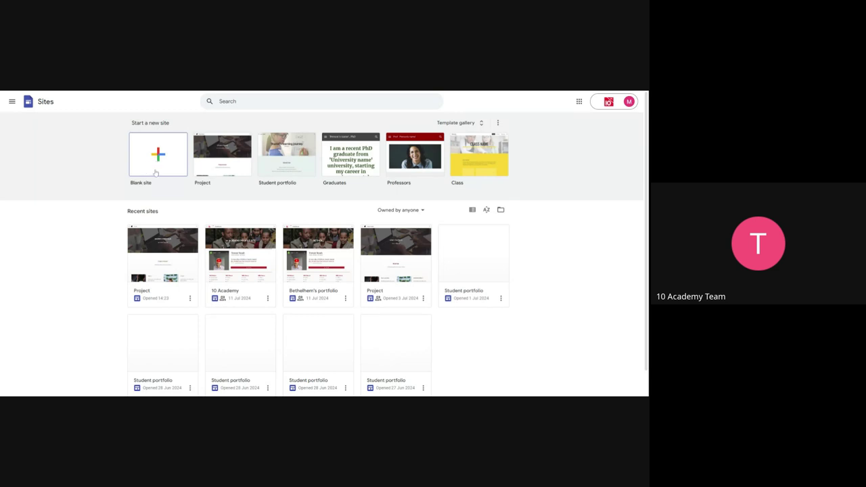
- Create a new site in Google Sites from the Project template under Work in the template gallery
{"action": "left_click", "coordinate": [455, 125]}
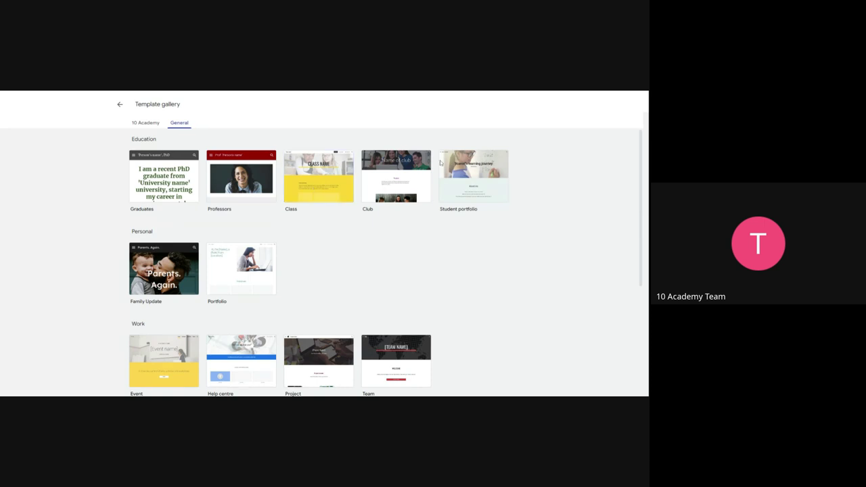
{"action": "scroll", "coordinate": [390, 279], "scroll_direction": "down", "scroll_amount": 1}
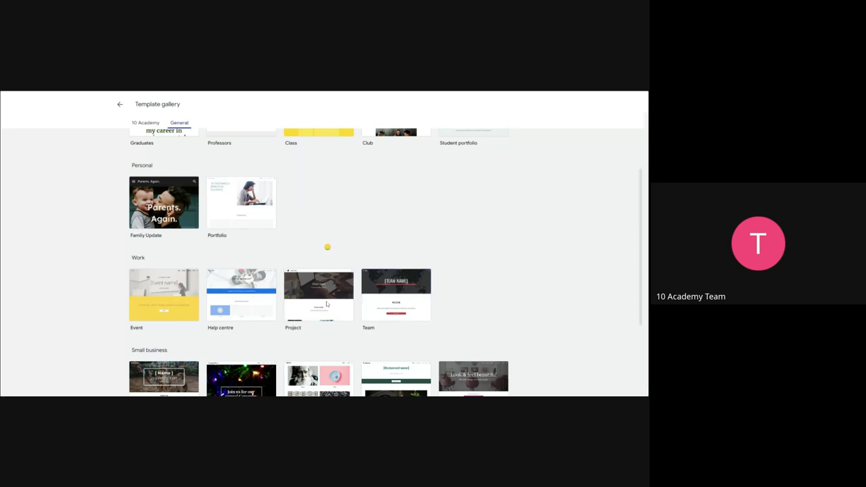
{"action": "left_click", "coordinate": [327, 305]}
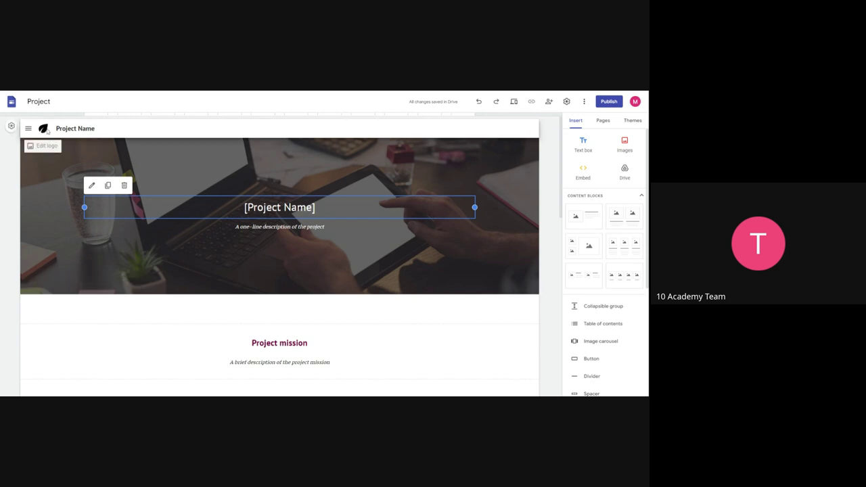
- Remove the leaf logo from the new site's brand images
{"action": "left_click", "coordinate": [43, 146]}
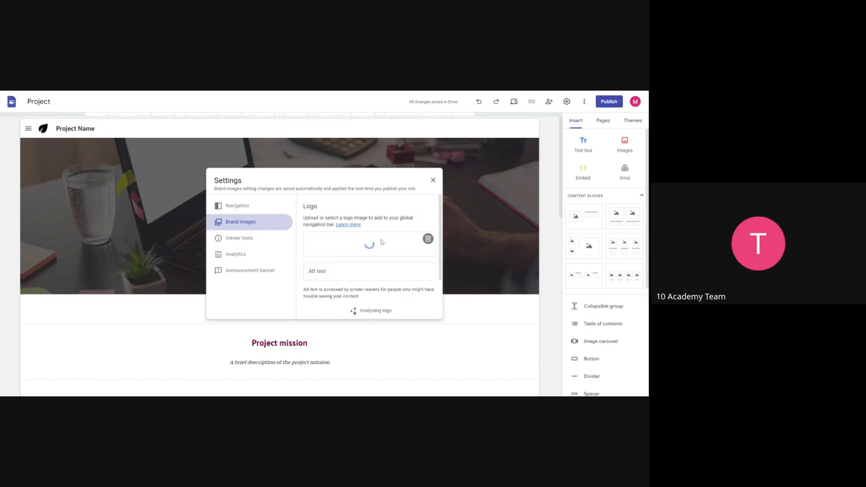
{"action": "left_click", "coordinate": [428, 240]}
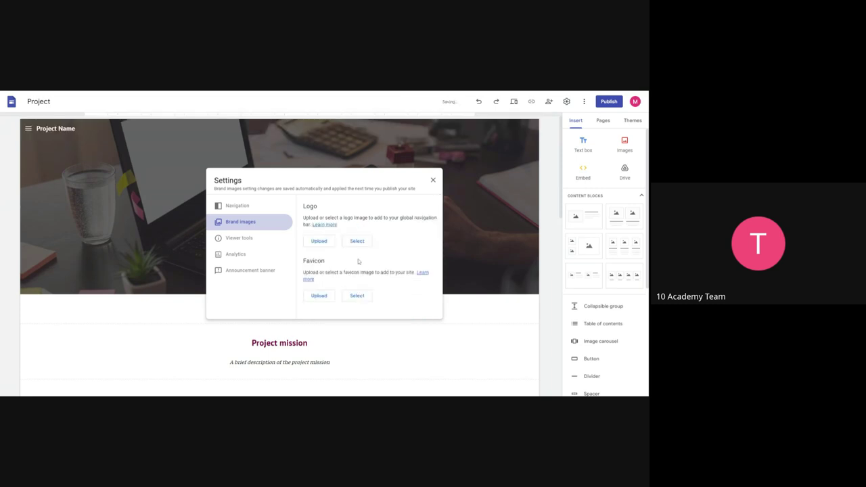
- Close the site settings and change the header's site name to the owner's first name followed by "'s website"
{"action": "left_click", "coordinate": [433, 180]}
{"action": "mouse_move", "coordinate": [42, 146]}
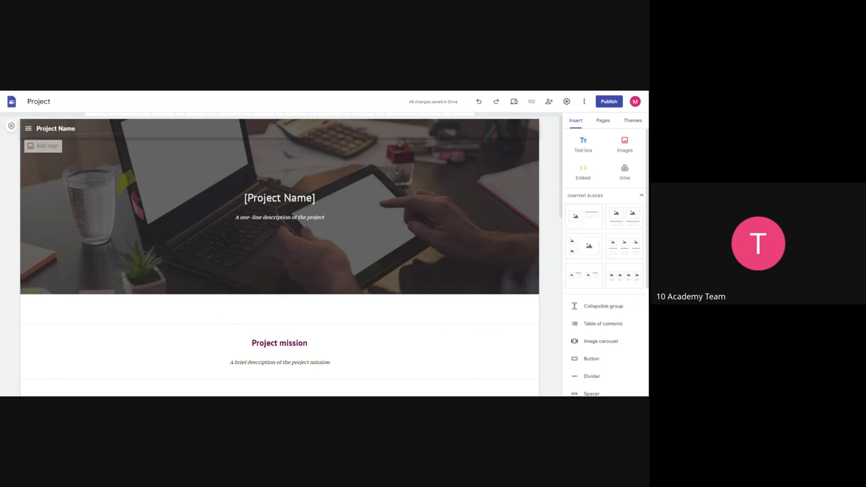
{"action": "left_click", "coordinate": [55, 128]}
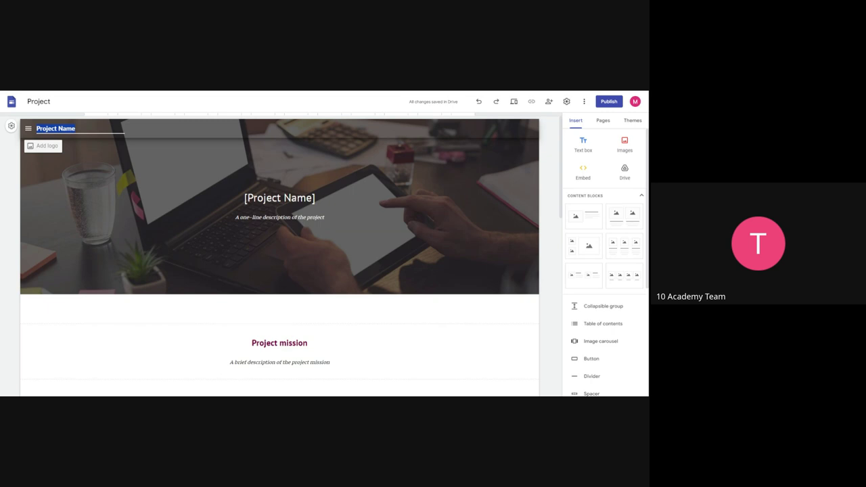
{"action": "type", "text": "Terefe's website"}
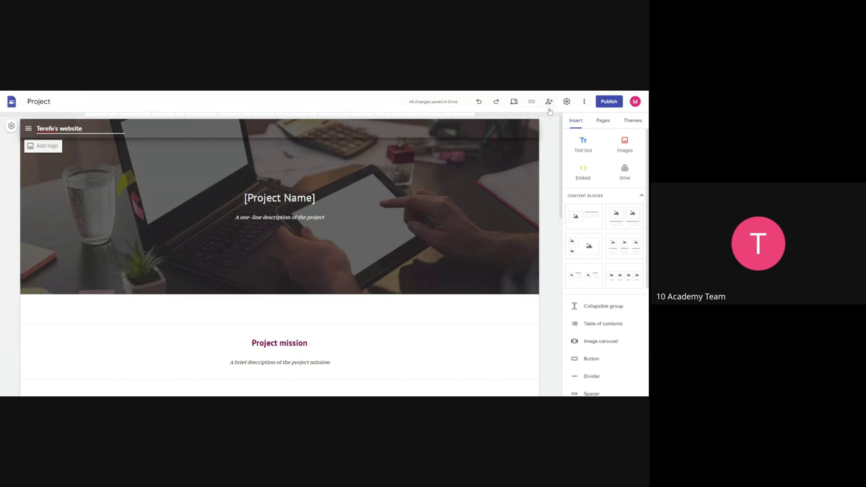
- Add a text box with filler text below the Home page banner and try the image upload option
{"action": "left_click", "coordinate": [586, 150]}
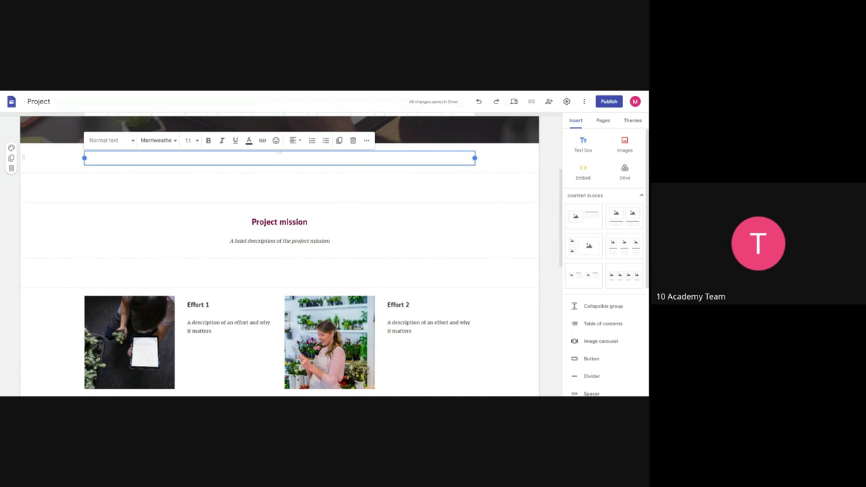
{"action": "type", "text": "fsdhsbdbbfbdf"}
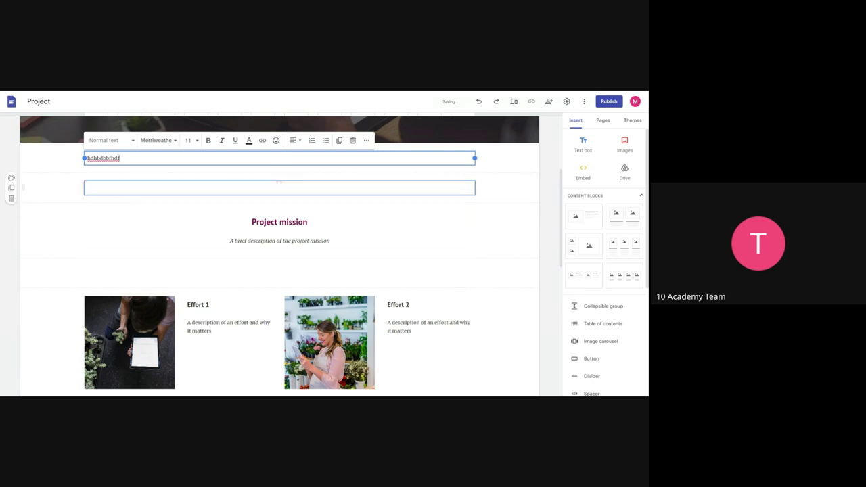
{"action": "left_click", "coordinate": [625, 145]}
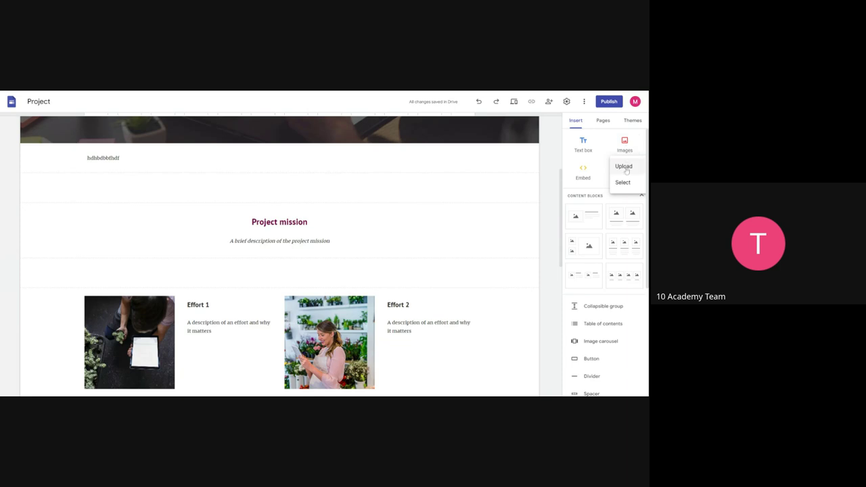
{"action": "left_click", "coordinate": [624, 168]}
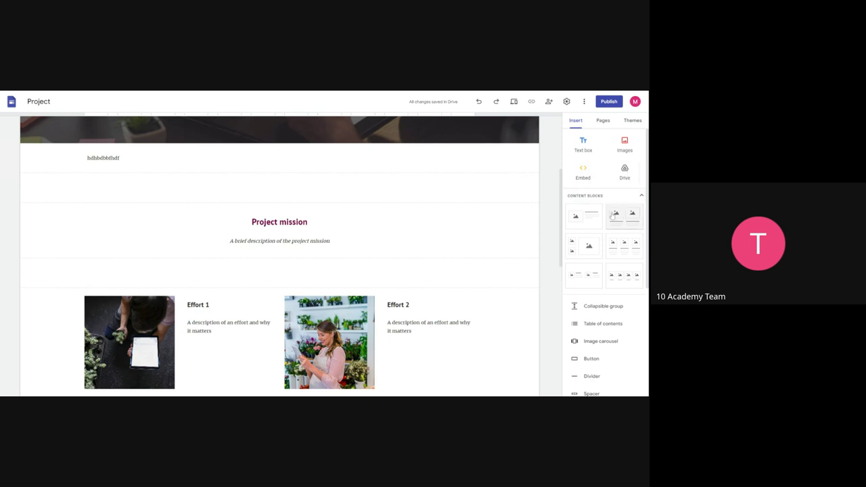
- Insert the two-column image-and-text content block and the three-image collage block on the Home page
{"action": "scroll", "coordinate": [604, 232], "scroll_direction": "down", "scroll_amount": 1}
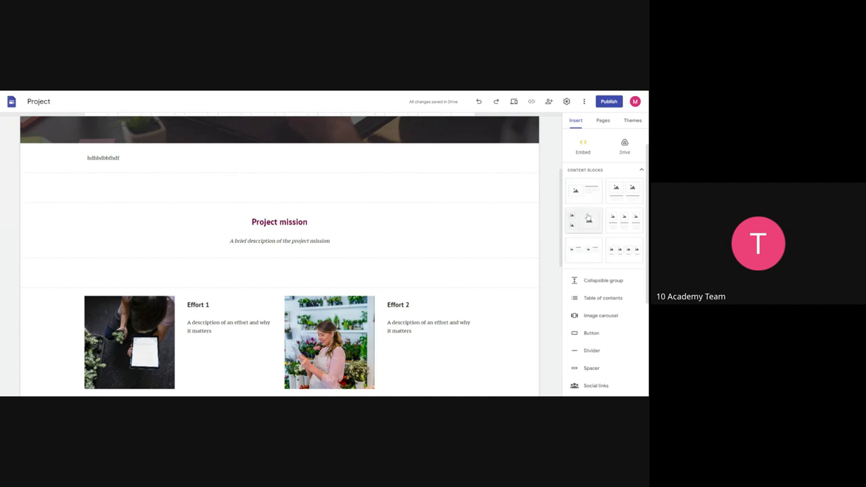
{"action": "left_click", "coordinate": [627, 198]}
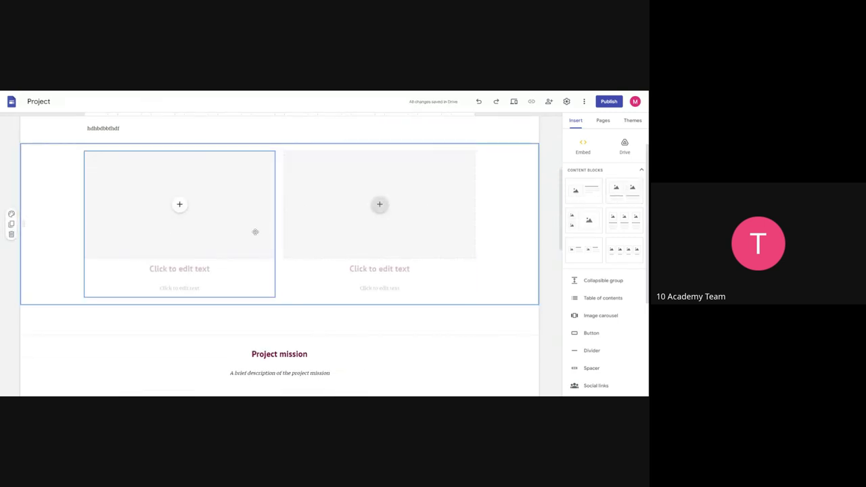
{"action": "left_click", "coordinate": [582, 223]}
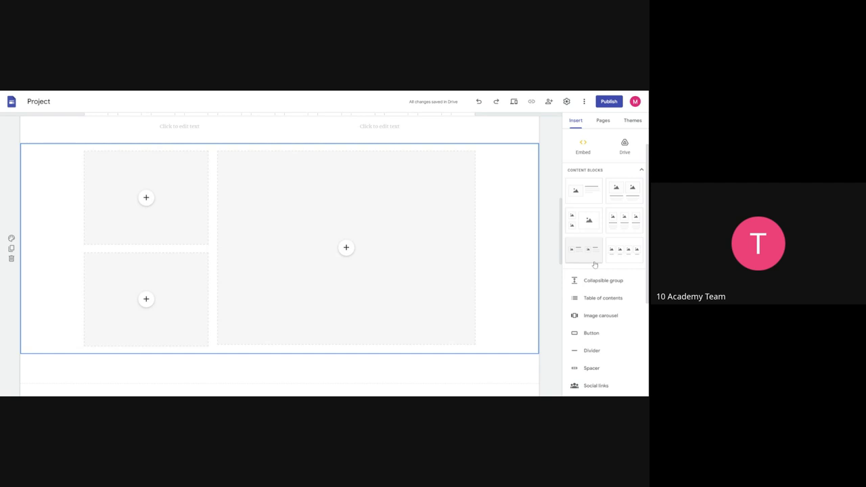
- Review the available insertable elements, the site's page list and the site's navigation menu
{"action": "scroll", "coordinate": [595, 265], "scroll_direction": "up", "scroll_amount": 1}
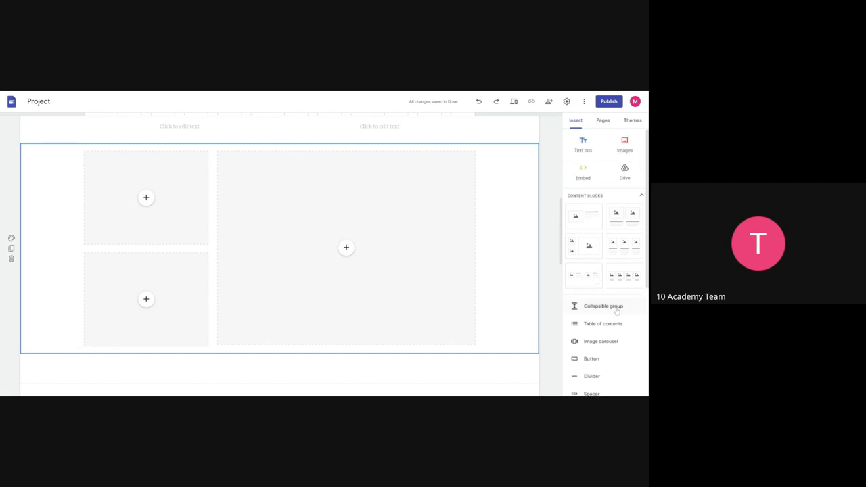
{"action": "scroll", "coordinate": [617, 311], "scroll_direction": "down", "scroll_amount": 5}
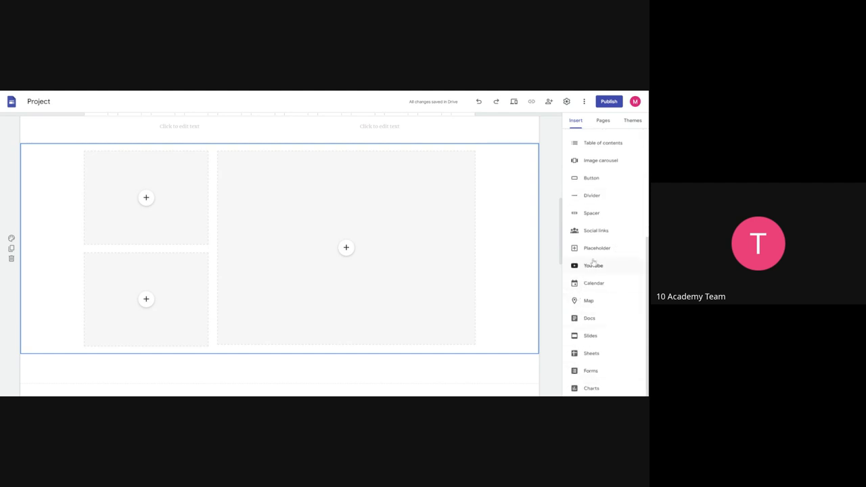
{"action": "scroll", "coordinate": [594, 233], "scroll_direction": "up", "scroll_amount": 5}
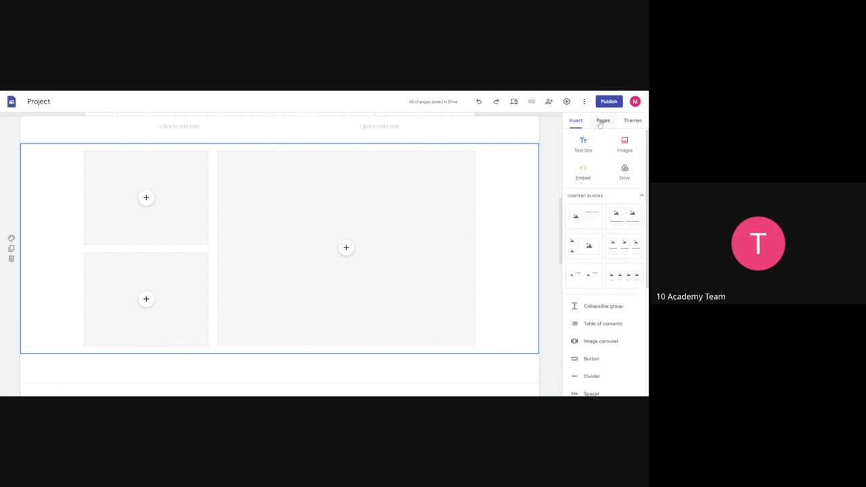
{"action": "left_click", "coordinate": [600, 122]}
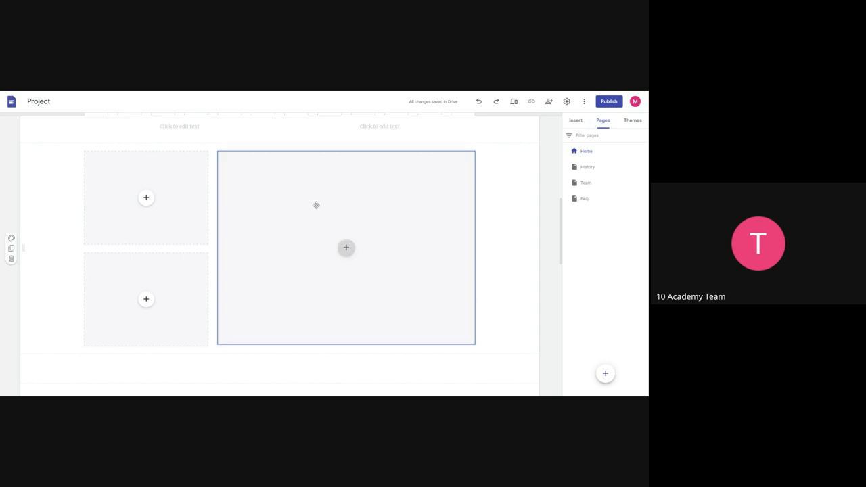
{"action": "scroll", "coordinate": [129, 158], "scroll_direction": "up", "scroll_amount": 3}
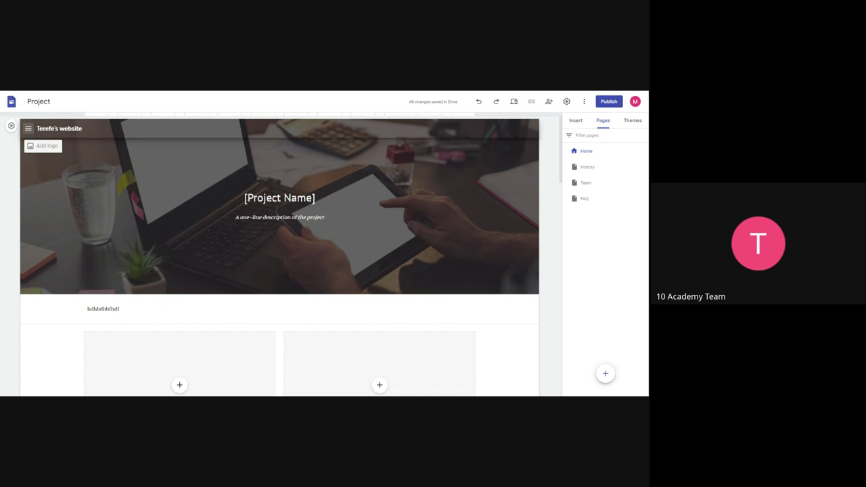
{"action": "left_click", "coordinate": [29, 129]}
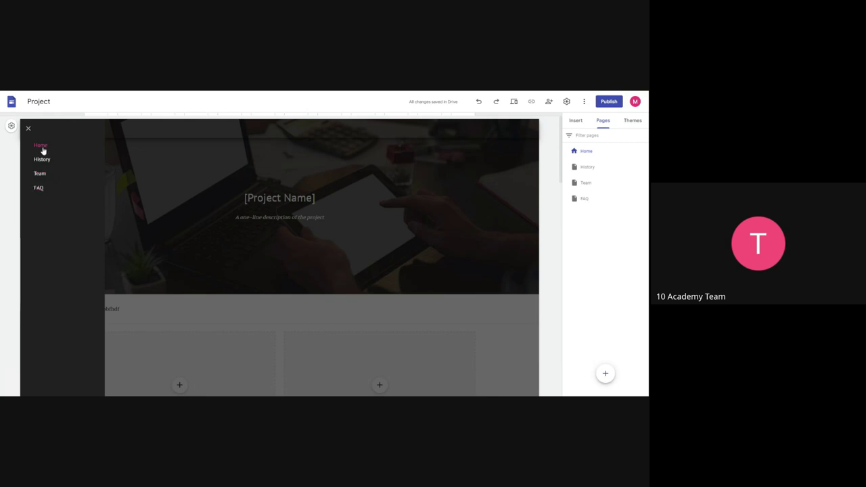
- Create a new page named "Malaria project"
{"action": "left_click", "coordinate": [602, 123]}
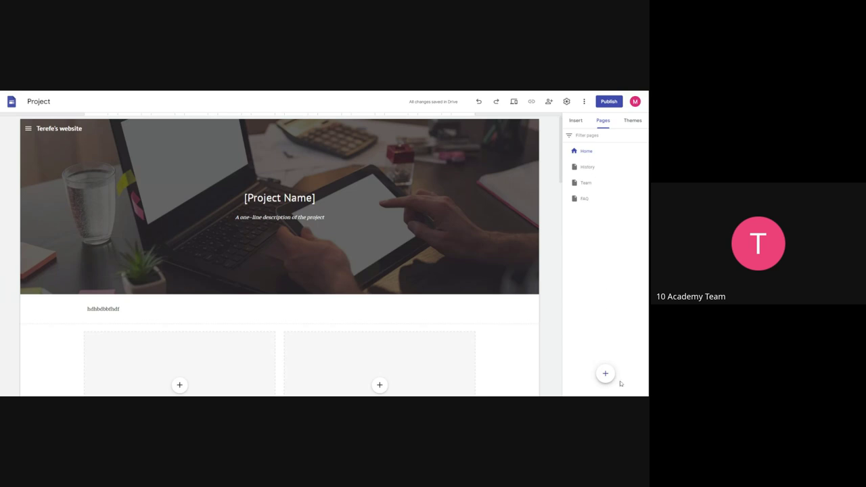
{"action": "left_click", "coordinate": [605, 373]}
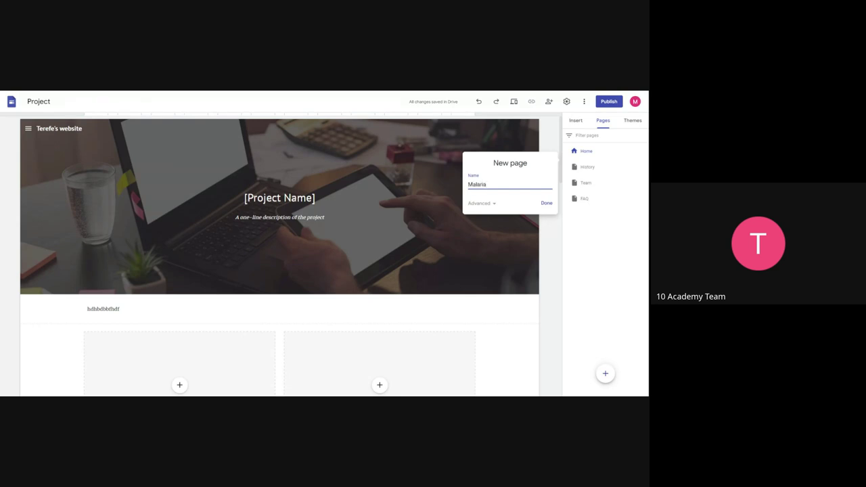
{"action": "type", "text": "Malaria project"}
{"action": "left_click", "coordinate": [546, 203]}
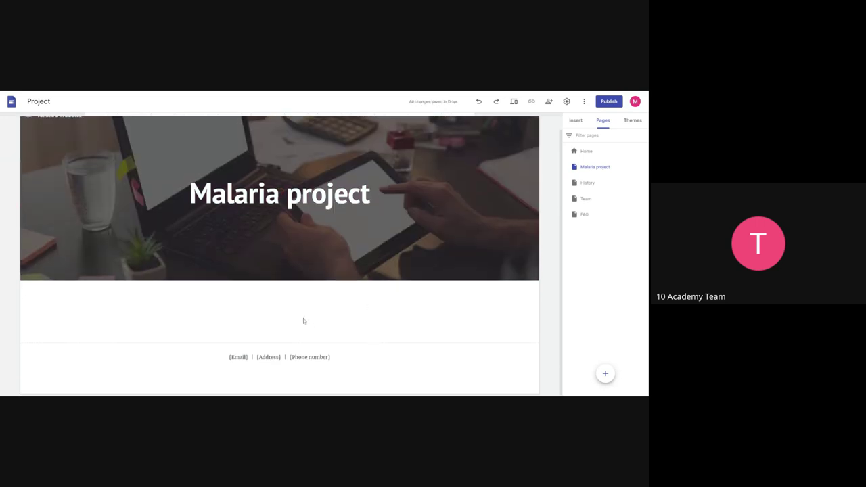
- Add an empty text box below the Malaria project page's banner and show the image insertion options
{"action": "left_click", "coordinate": [576, 120]}
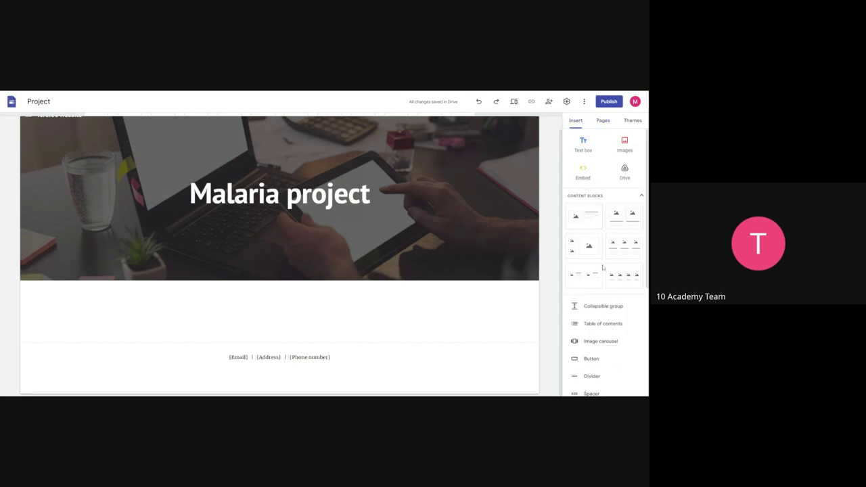
{"action": "left_click", "coordinate": [579, 149]}
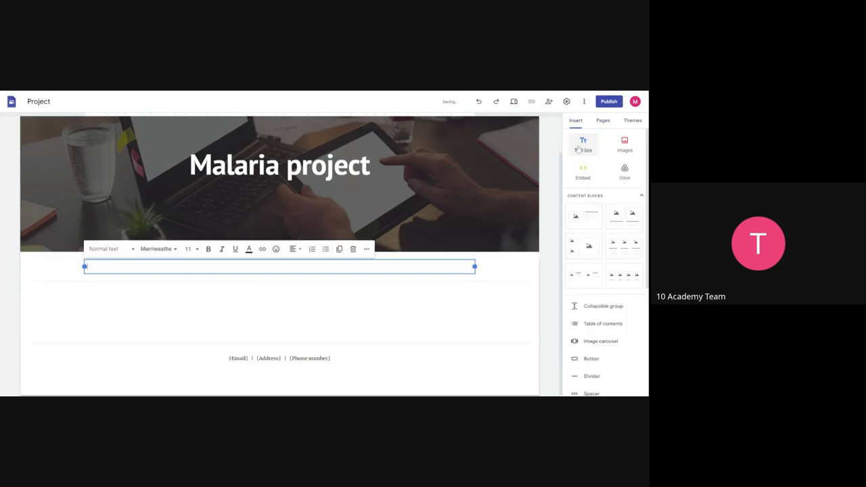
{"action": "left_click", "coordinate": [626, 153]}
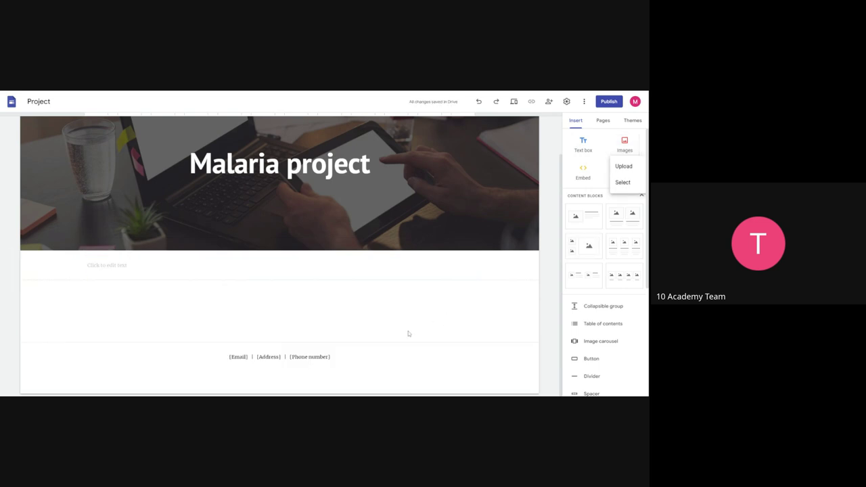
- Delete the FAQ and Team pages from the site
{"action": "left_click", "coordinate": [602, 120]}
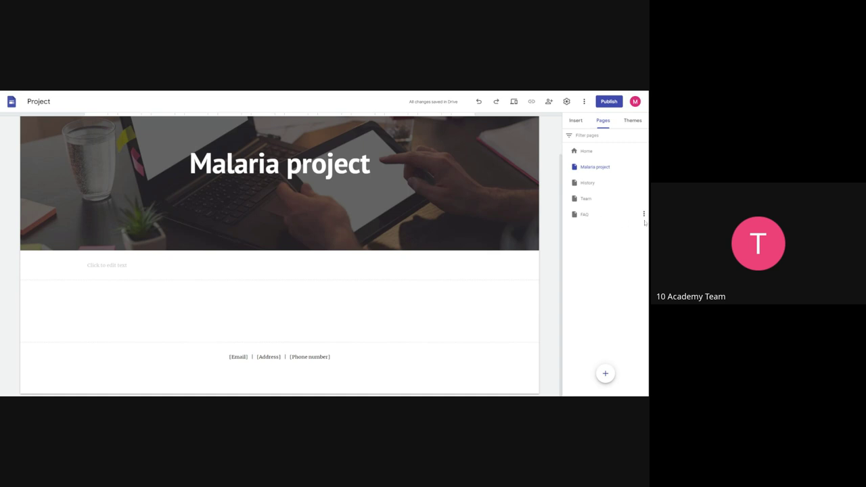
{"action": "left_click", "coordinate": [644, 215]}
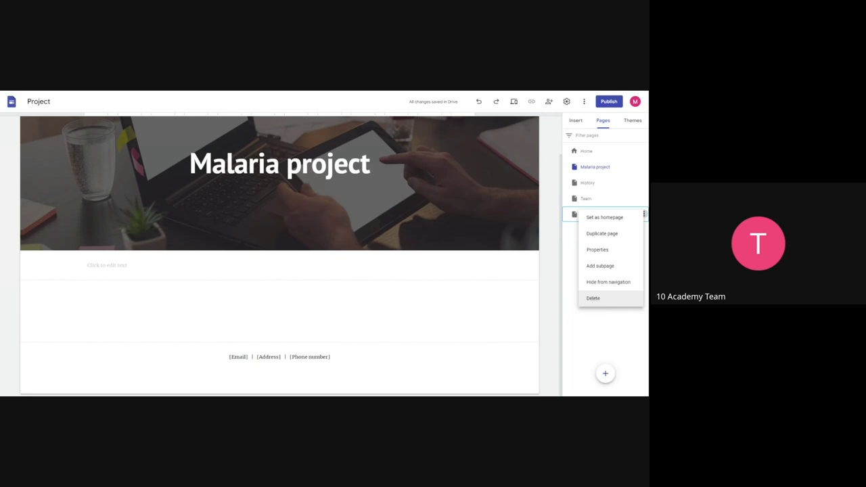
{"action": "left_click", "coordinate": [594, 301]}
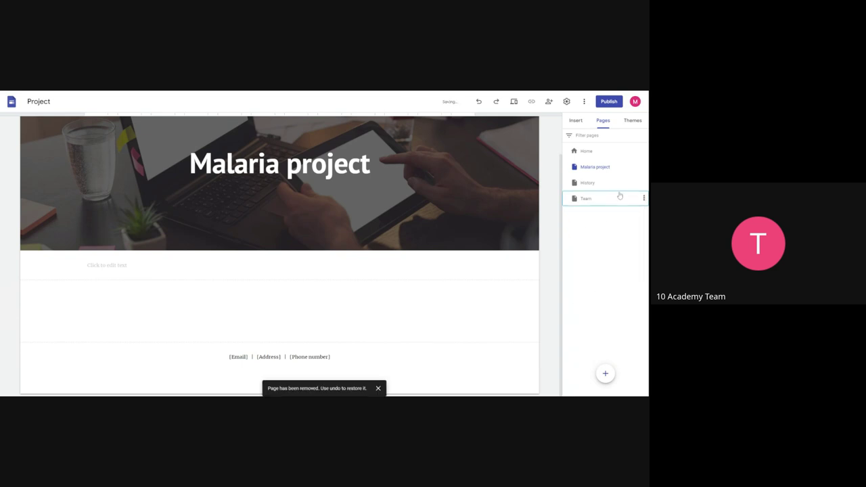
{"action": "left_click", "coordinate": [645, 198]}
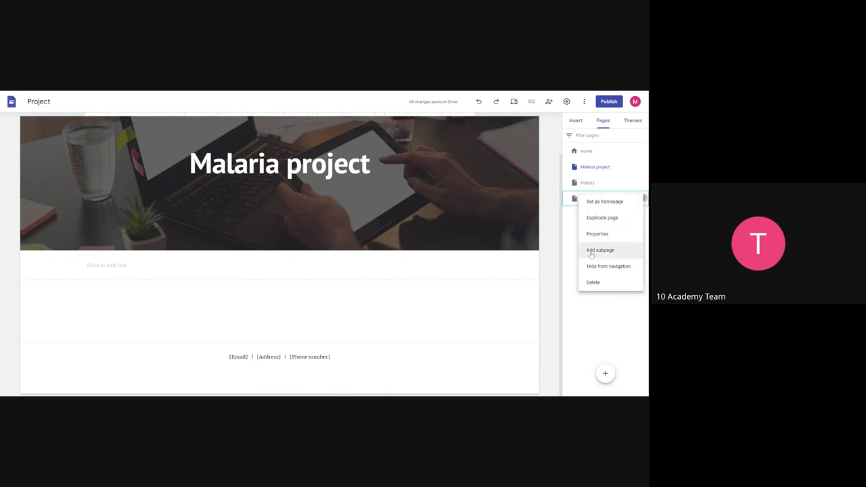
{"action": "left_click", "coordinate": [595, 287]}
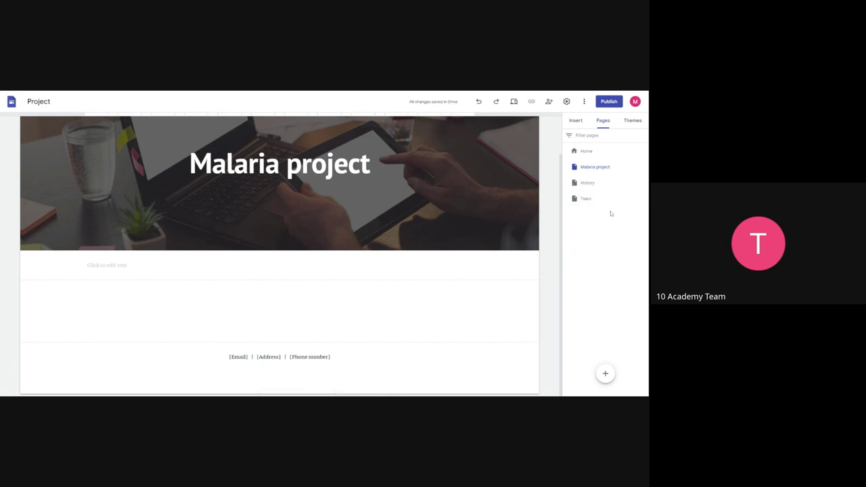
{"action": "left_click", "coordinate": [644, 198]}
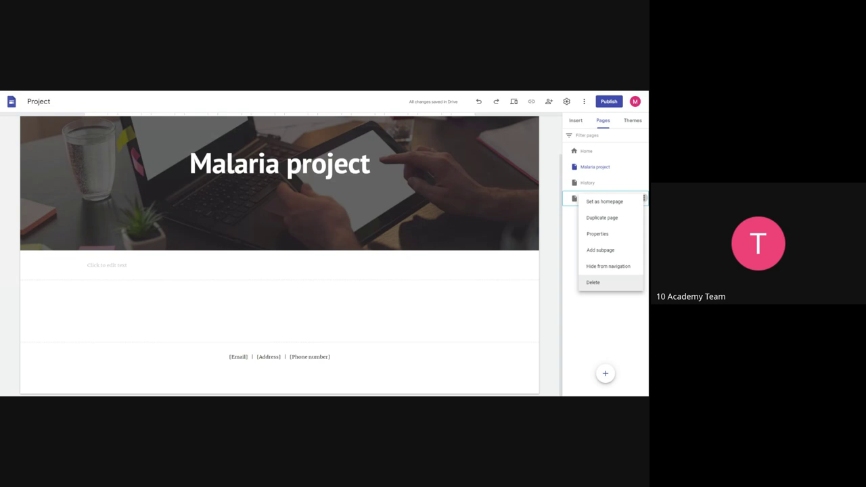
{"action": "left_click", "coordinate": [604, 284]}
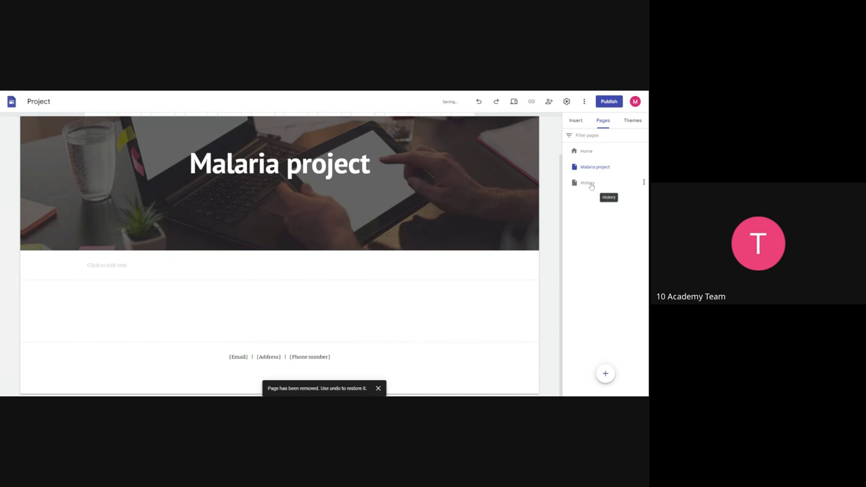
- Rename the History page to "Logistics project"
{"action": "double_click", "coordinate": [590, 185]}
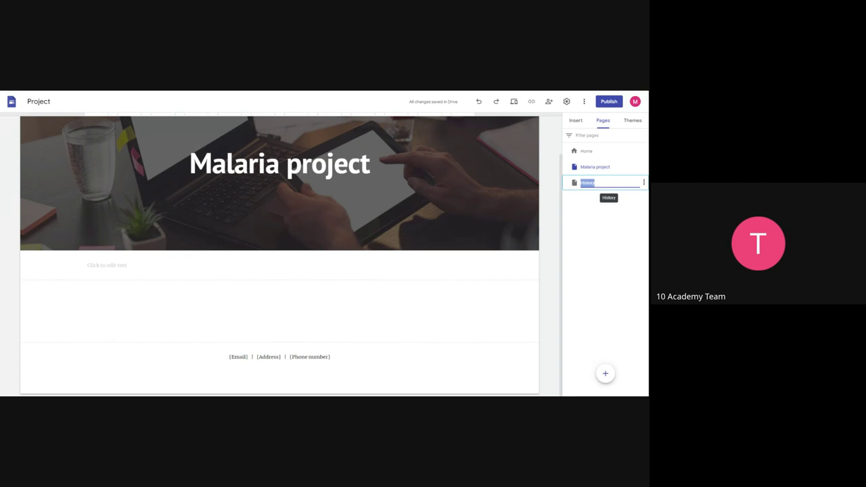
{"action": "type", "text": "f"}
{"action": "type", "text": "Logintics project"}
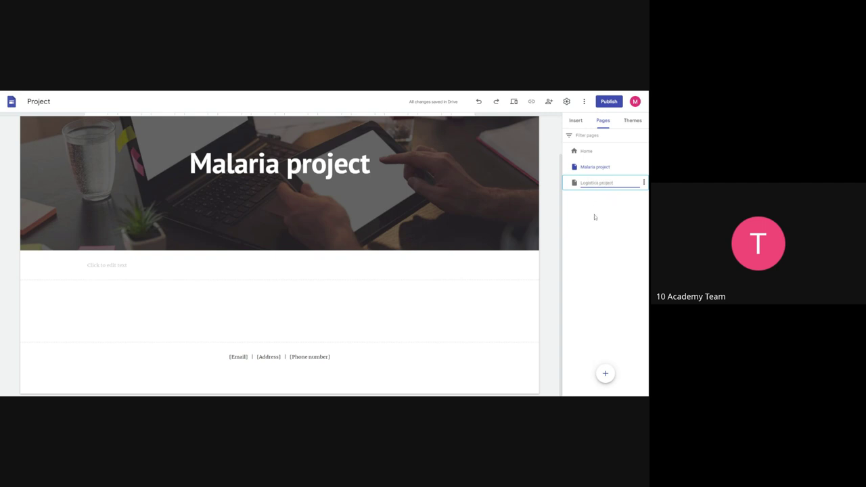
{"action": "key", "text": "Return"}
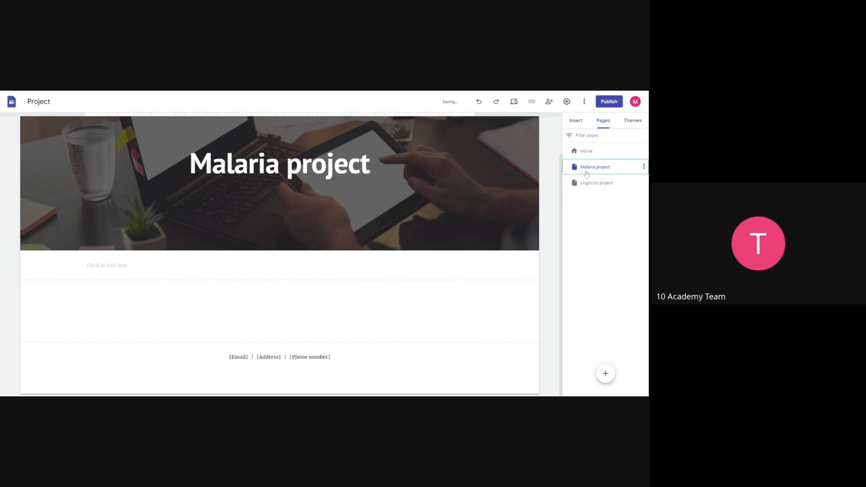
- Open the Logistics project page and examine its template text and photo sections
{"action": "left_click", "coordinate": [581, 184]}
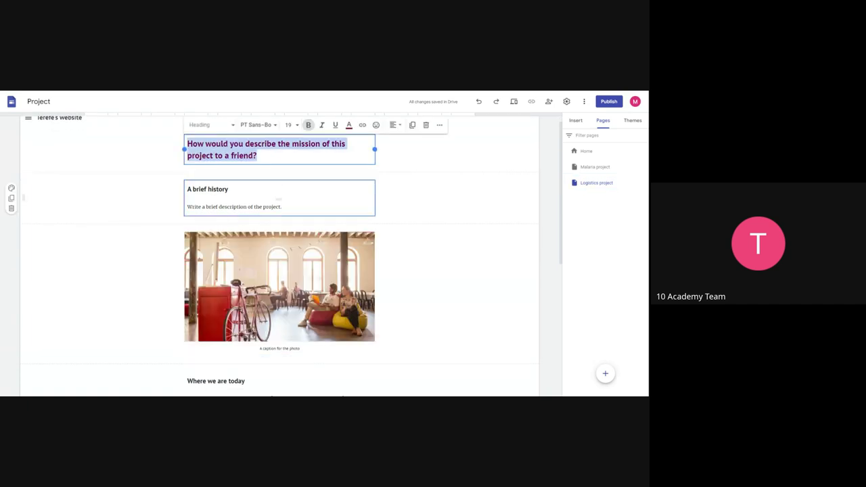
{"action": "left_click", "coordinate": [276, 252]}
{"action": "scroll", "coordinate": [276, 257], "scroll_direction": "down", "scroll_amount": 1}
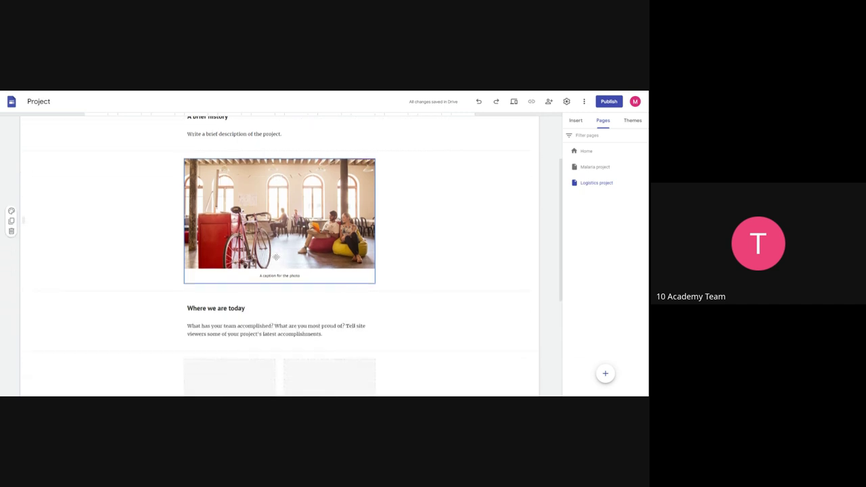
{"action": "left_click", "coordinate": [280, 318]}
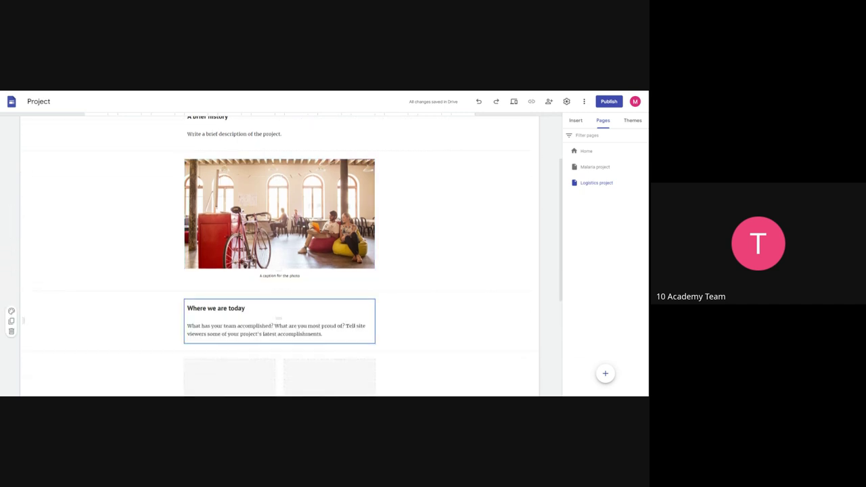
- Delete the second accomplishment photo placeholder, with its caption, from the Logistics project page
{"action": "scroll", "coordinate": [280, 318], "scroll_direction": "down", "scroll_amount": 2}
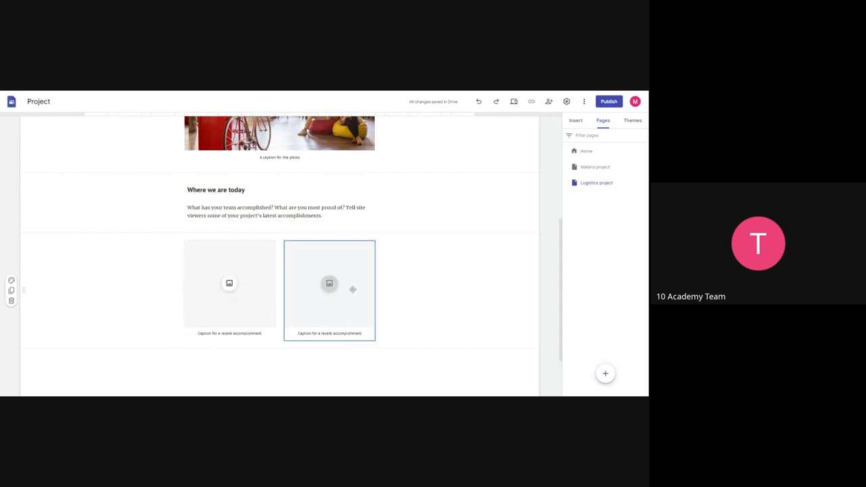
{"action": "left_click", "coordinate": [352, 289]}
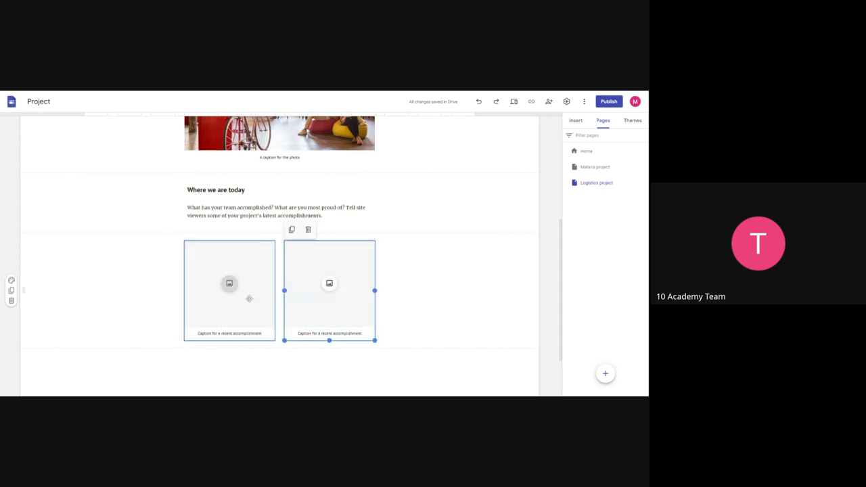
{"action": "left_click", "coordinate": [307, 229]}
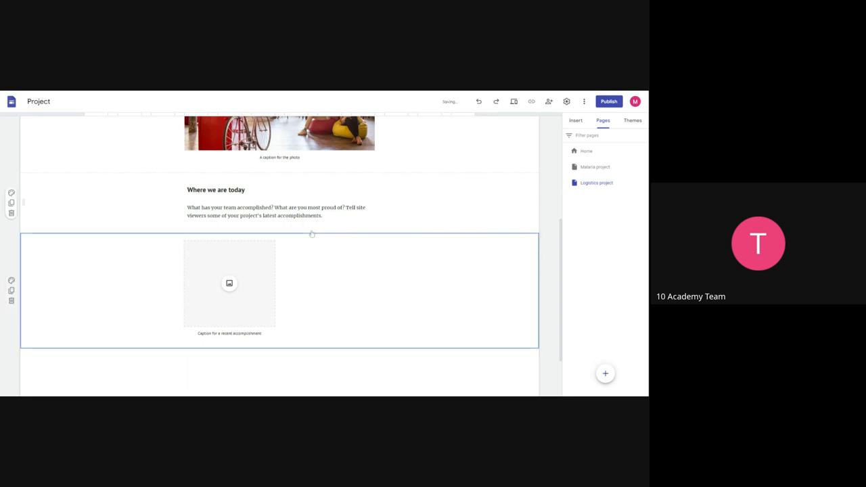
{"action": "left_click", "coordinate": [576, 120]}
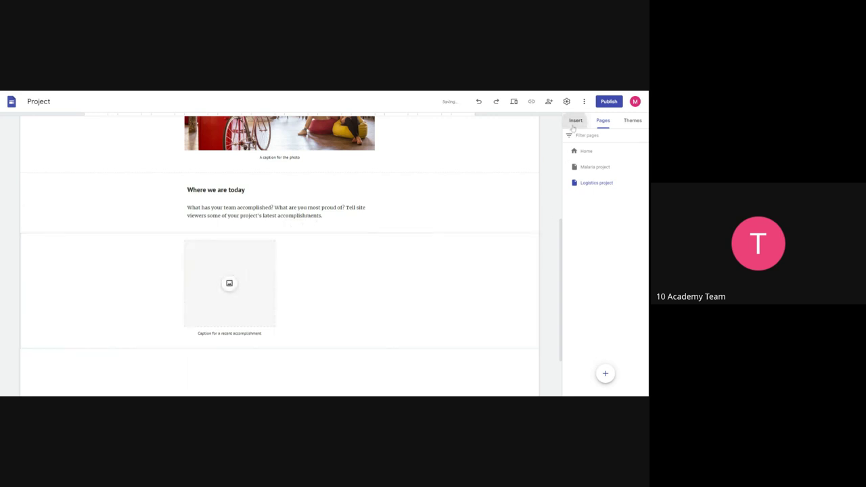
{"action": "scroll", "coordinate": [439, 263], "scroll_direction": "up", "scroll_amount": 5}
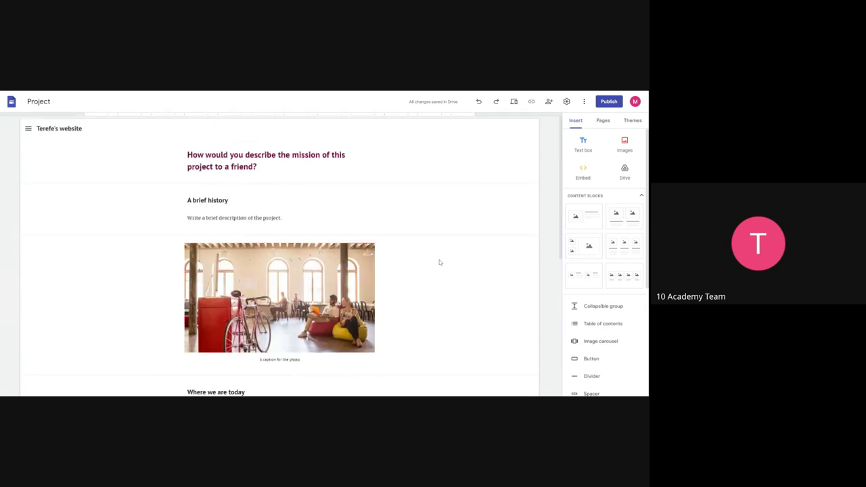
- Open the Home page, replace the banner's project name with "Personal bio" and select the one-line description below it
{"action": "left_click", "coordinate": [25, 128]}
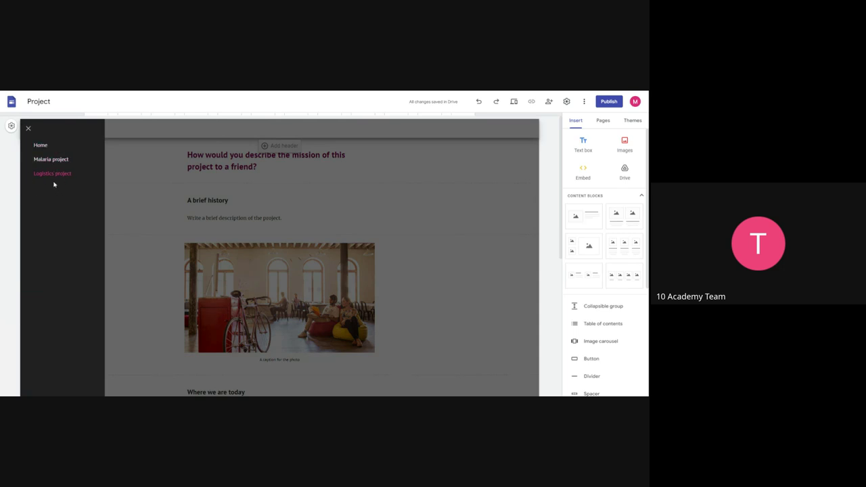
{"action": "left_click", "coordinate": [40, 146]}
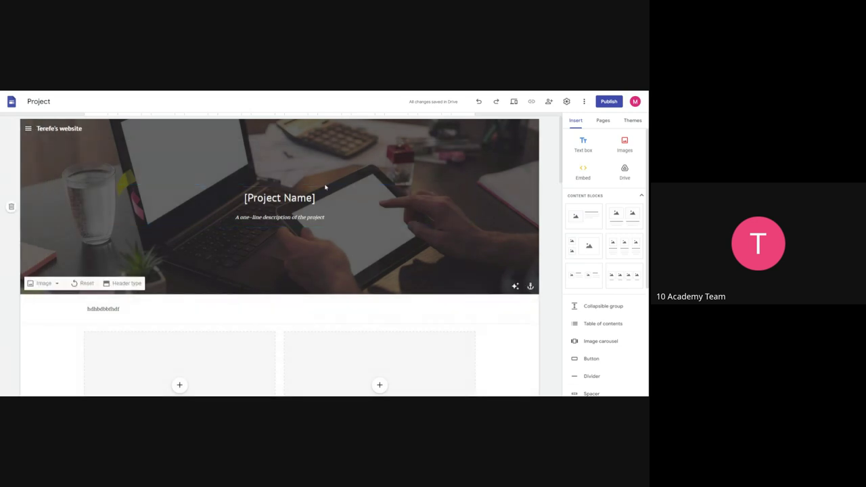
{"action": "triple_click", "coordinate": [279, 198]}
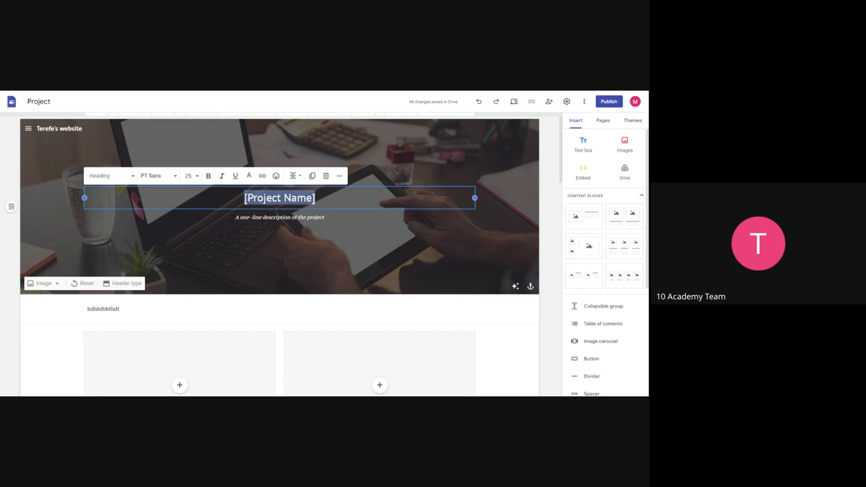
{"action": "type", "text": "P"}
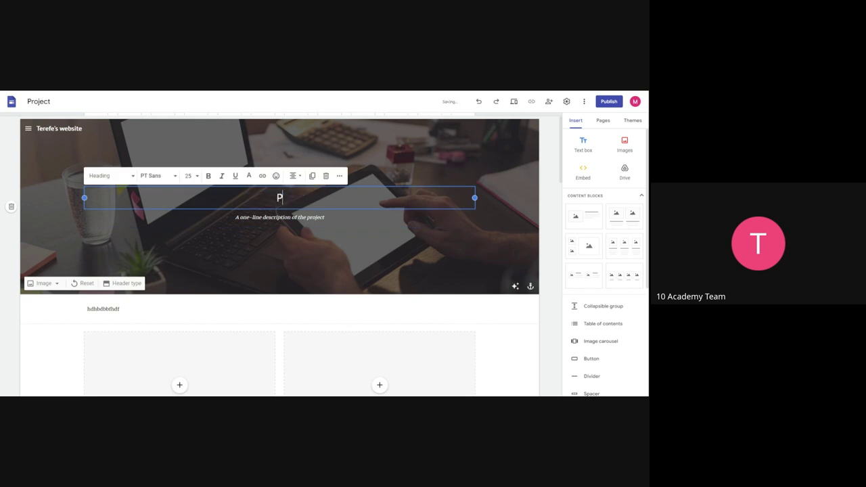
{"action": "type", "text": "ersonal bio"}
{"action": "triple_click", "coordinate": [263, 217]}
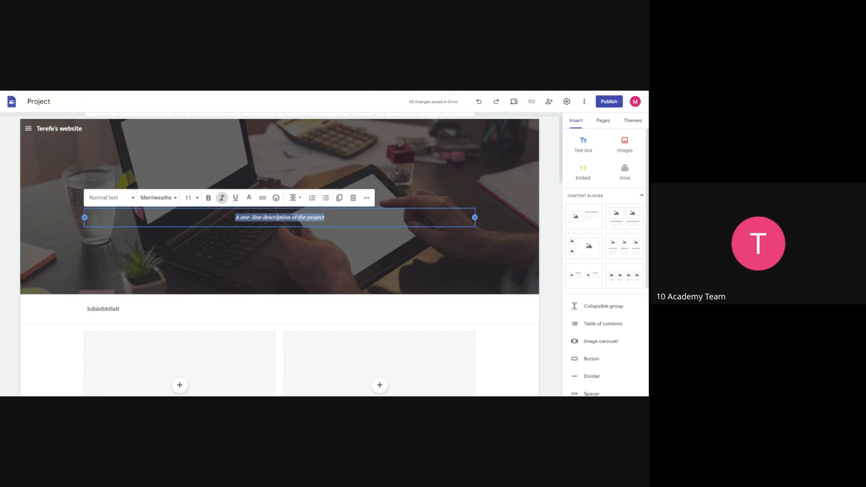
- Switch to the Projects Portfolio Career challenge document in Google Docs and review the portfolio creation steps, example sites and Top Matter guideline
{"action": "key", "text": "alt+Tab"}
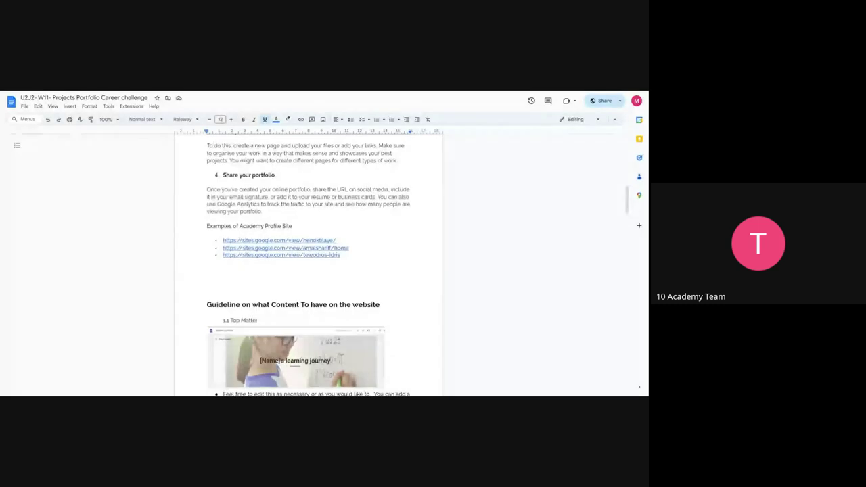
{"action": "scroll", "coordinate": [308, 263], "scroll_direction": "up", "scroll_amount": 10}
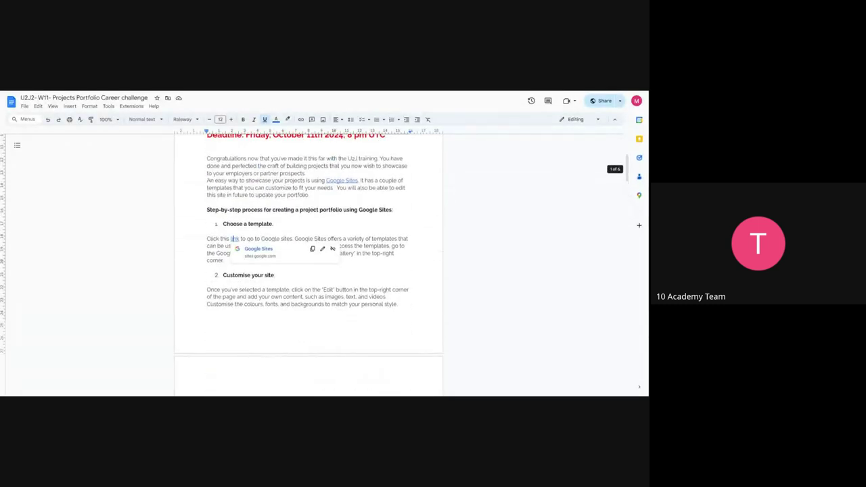
{"action": "left_click", "coordinate": [304, 289]}
{"action": "scroll", "coordinate": [308, 264], "scroll_direction": "down", "scroll_amount": 1}
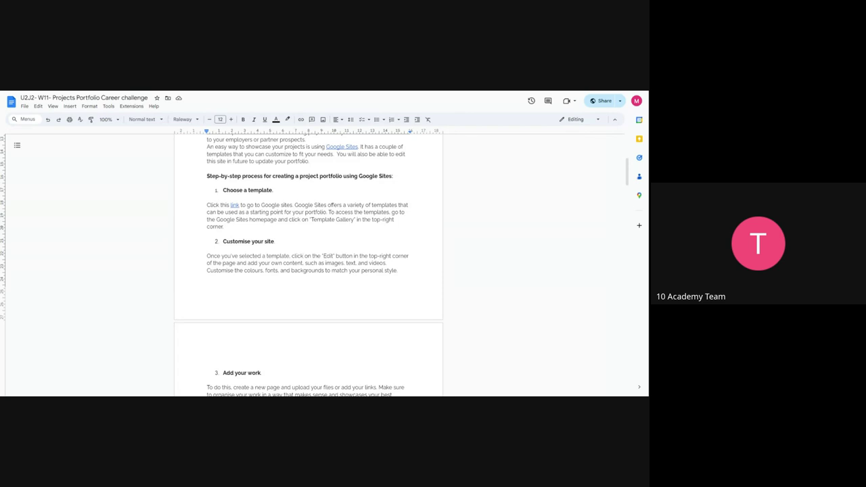
{"action": "scroll", "coordinate": [308, 264], "scroll_direction": "down", "scroll_amount": 5}
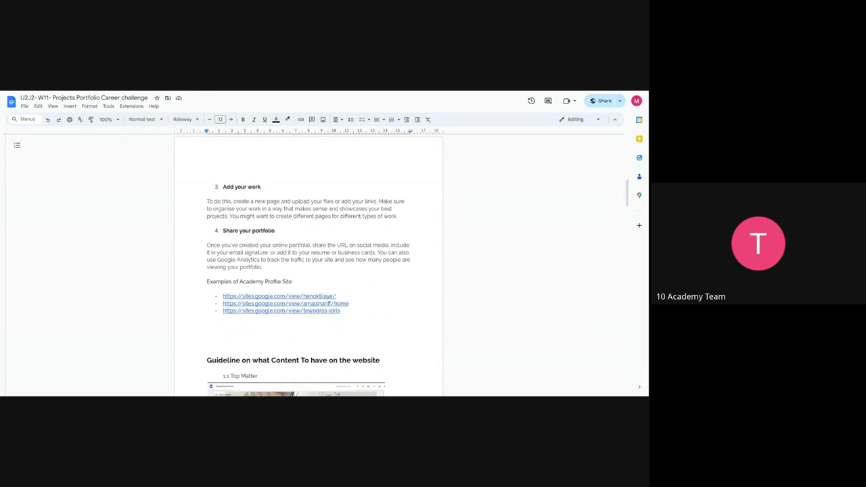
{"action": "scroll", "coordinate": [308, 264], "scroll_direction": "down", "scroll_amount": 2}
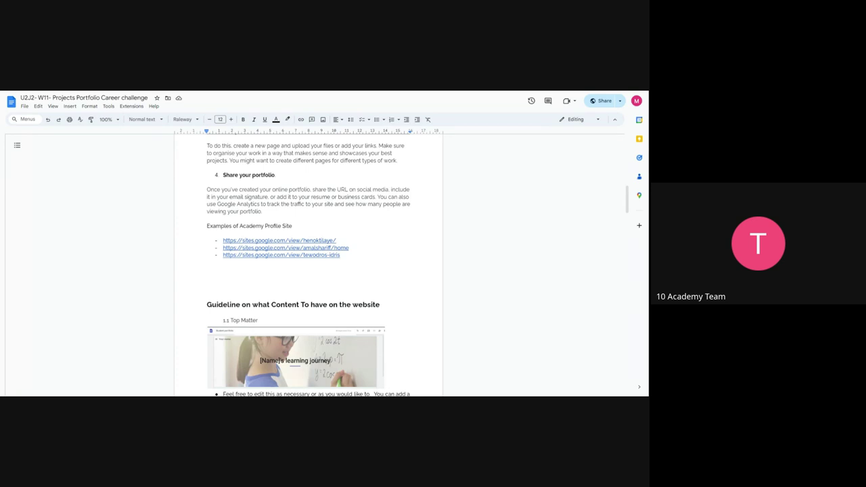
{"action": "scroll", "coordinate": [308, 267], "scroll_direction": "down", "scroll_amount": 1}
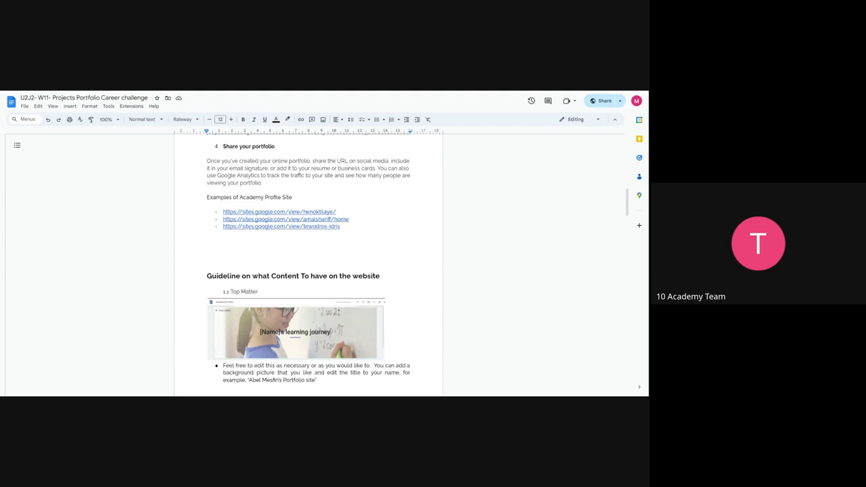
{"action": "scroll", "coordinate": [308, 264], "scroll_direction": "down", "scroll_amount": 2}
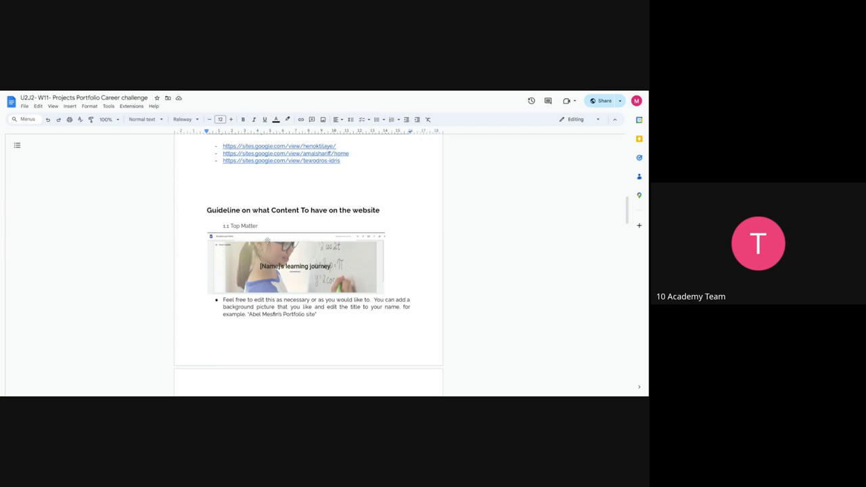
{"action": "scroll", "coordinate": [278, 271], "scroll_direction": "down", "scroll_amount": 1}
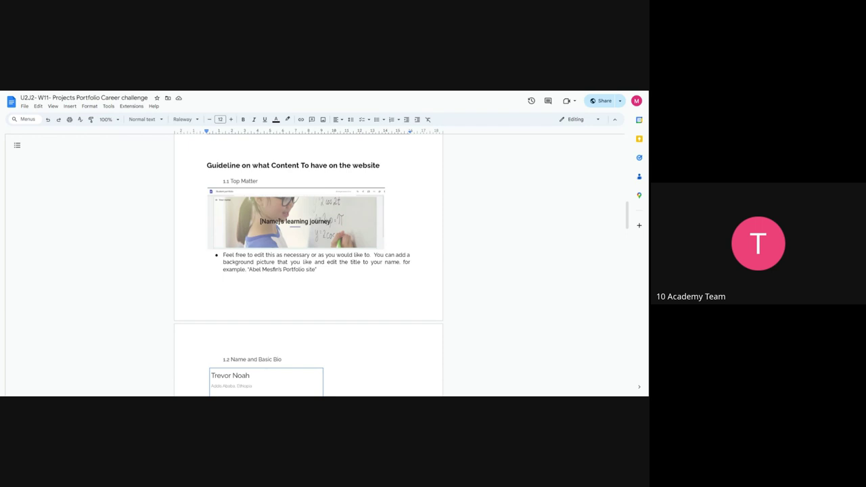
{"action": "scroll", "coordinate": [274, 234], "scroll_direction": "down", "scroll_amount": 1}
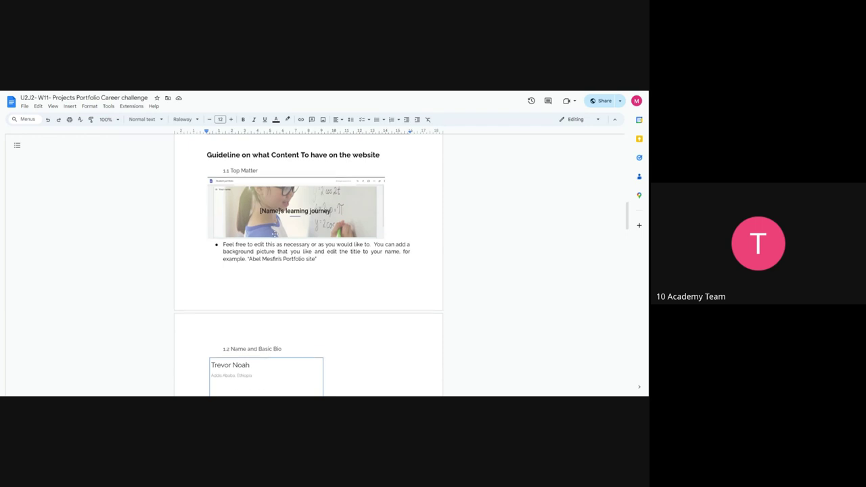
- Review the content guidelines from Name and Basic Bio through Expertise, About me, Education, Work Experience and CV Link to Profile Sections
{"action": "scroll", "coordinate": [270, 250], "scroll_direction": "down", "scroll_amount": 4}
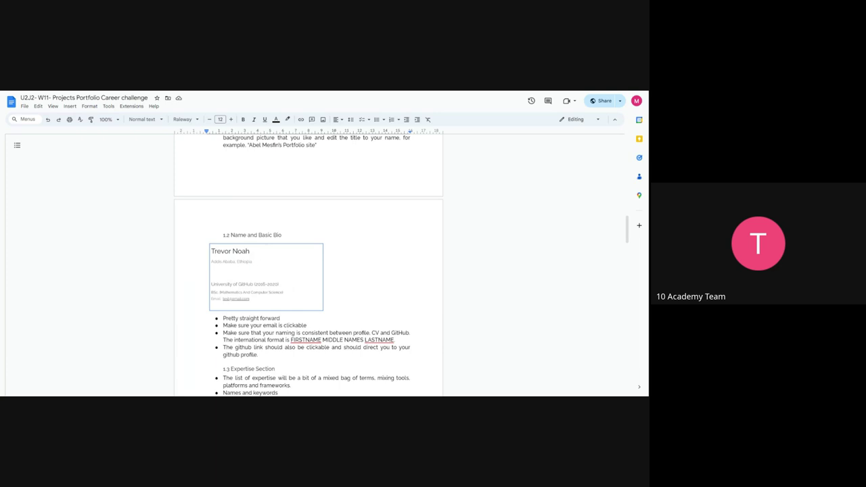
{"action": "scroll", "coordinate": [308, 268], "scroll_direction": "down", "scroll_amount": 2}
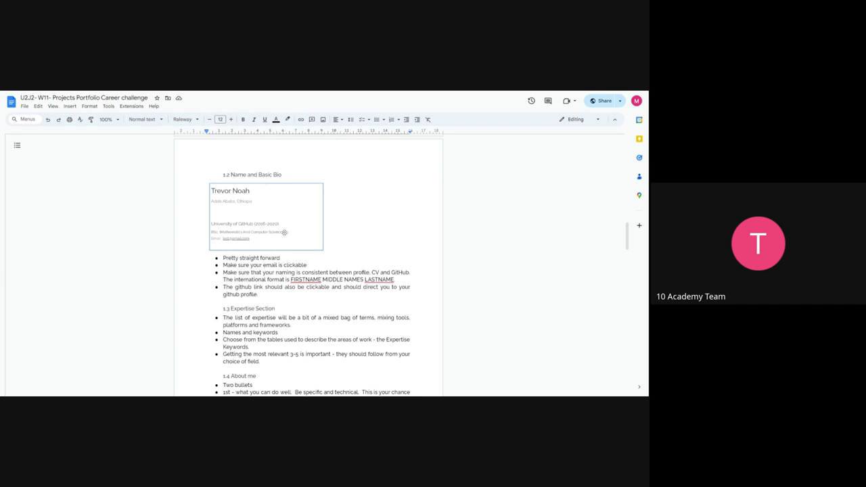
{"action": "scroll", "coordinate": [272, 264], "scroll_direction": "down", "scroll_amount": 3}
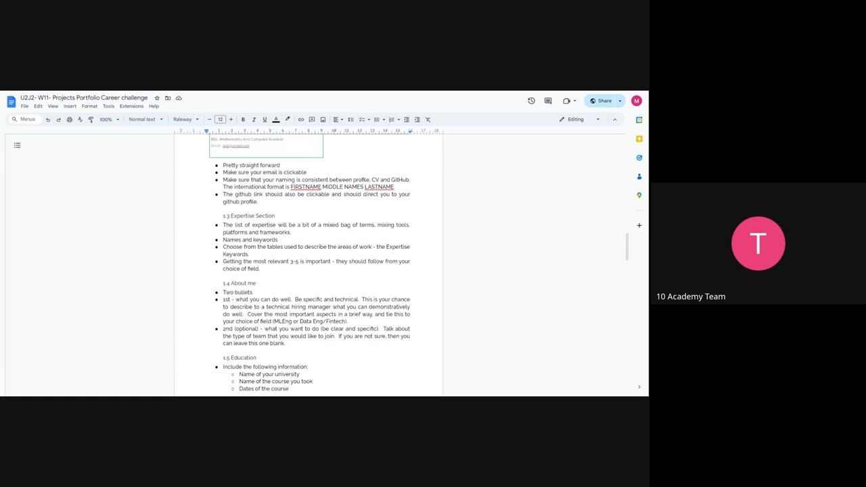
{"action": "scroll", "coordinate": [309, 264], "scroll_direction": "down", "scroll_amount": 1}
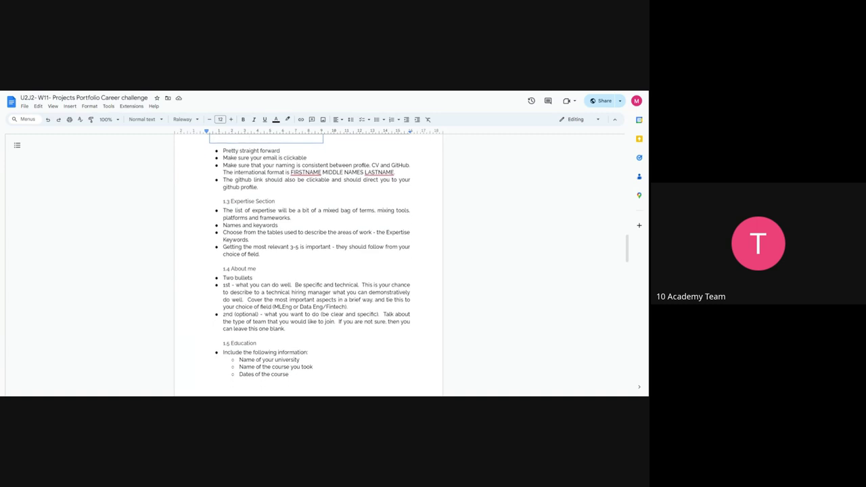
{"action": "scroll", "coordinate": [309, 264], "scroll_direction": "down", "scroll_amount": 1}
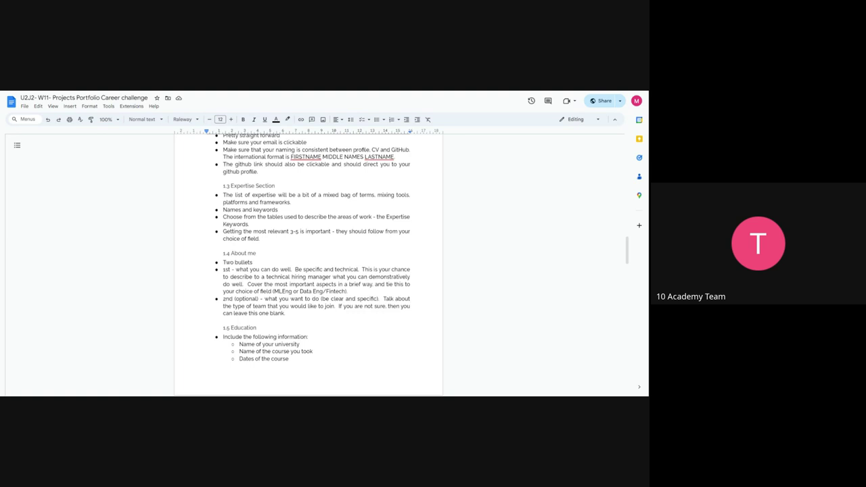
{"action": "scroll", "coordinate": [309, 264], "scroll_direction": "down", "scroll_amount": 1}
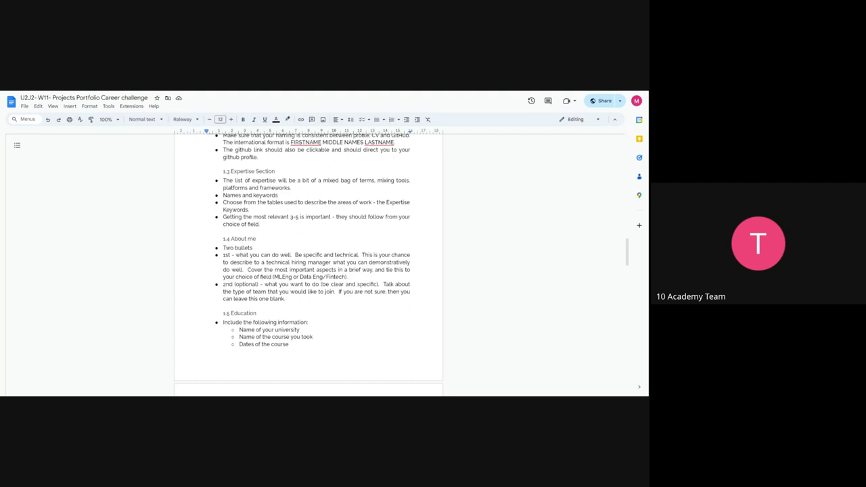
{"action": "scroll", "coordinate": [309, 265], "scroll_direction": "down", "scroll_amount": 1}
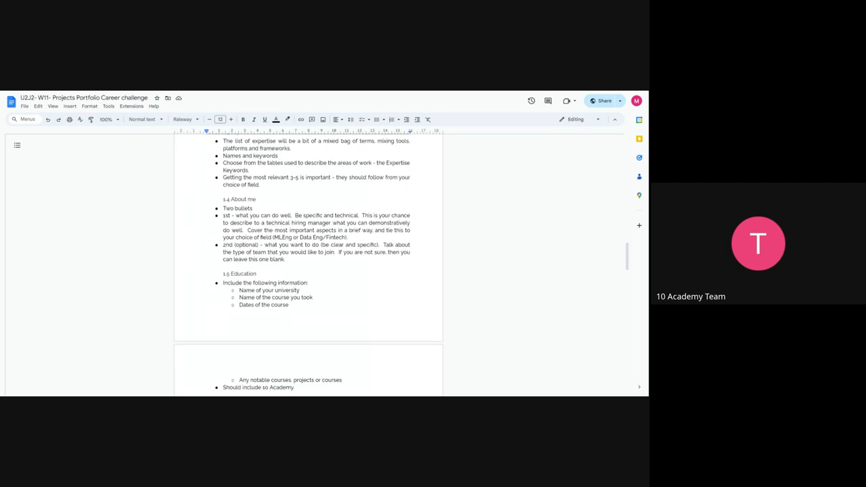
{"action": "scroll", "coordinate": [308, 264], "scroll_direction": "down", "scroll_amount": 3}
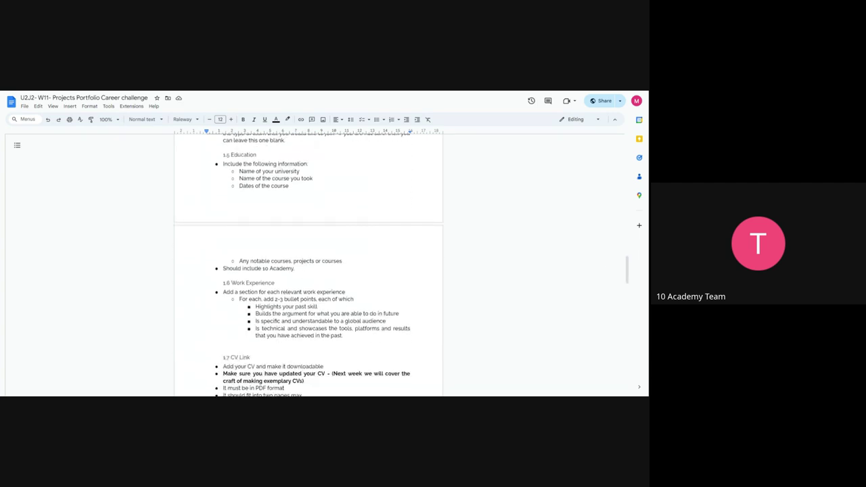
{"action": "scroll", "coordinate": [309, 265], "scroll_direction": "down", "scroll_amount": 4}
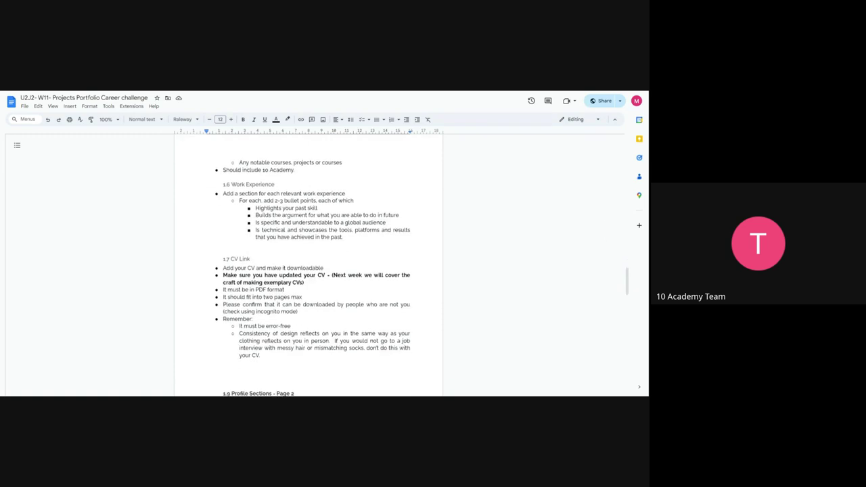
{"action": "scroll", "coordinate": [309, 265], "scroll_direction": "down", "scroll_amount": 1}
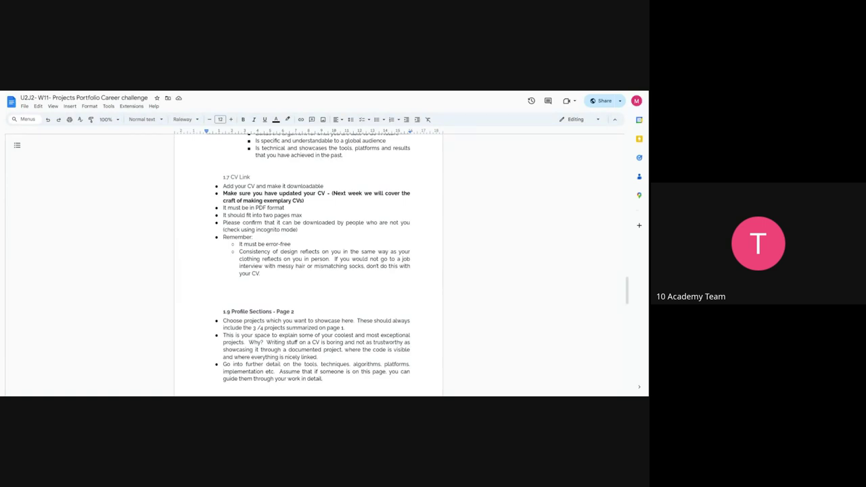
- Return to the Google Sites editor and delete the three-image block and the two-column image-and-text block above Project mission on the Home page
{"action": "key", "text": "ctrl+Tab"}
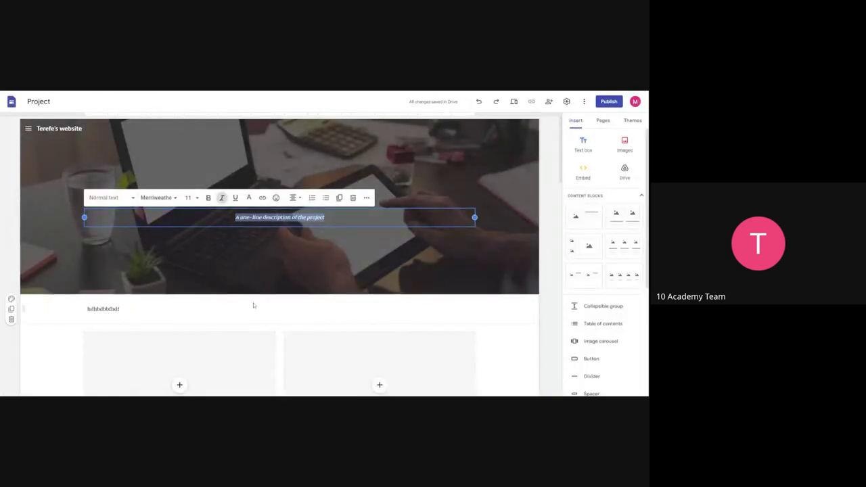
{"action": "scroll", "coordinate": [253, 303], "scroll_direction": "down", "scroll_amount": 3}
{"action": "scroll", "coordinate": [253, 305], "scroll_direction": "down", "scroll_amount": 10}
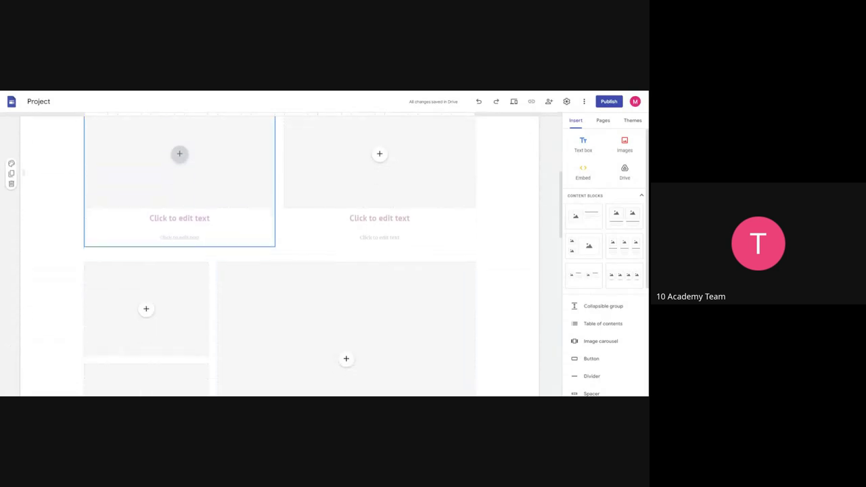
{"action": "scroll", "coordinate": [253, 305], "scroll_direction": "up", "scroll_amount": 5}
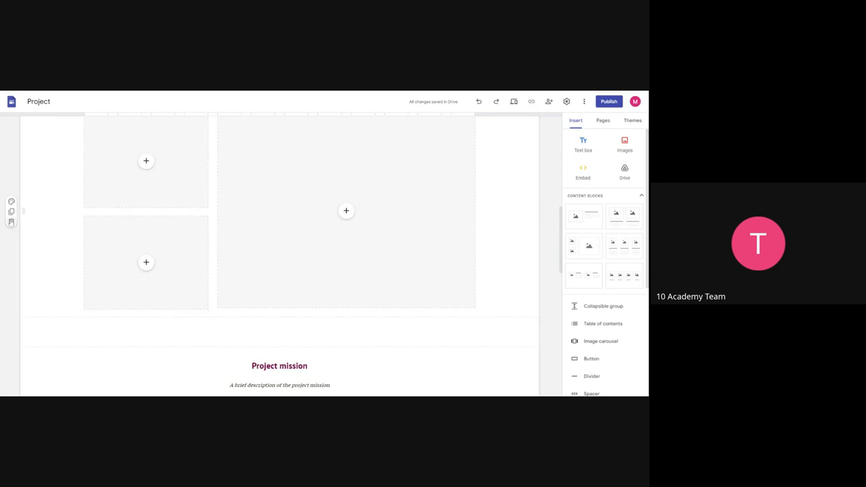
{"action": "left_click", "coordinate": [11, 222]}
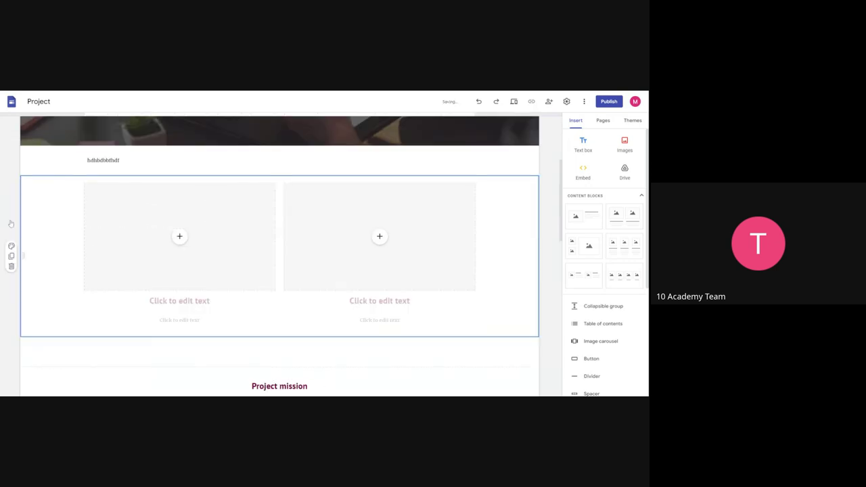
{"action": "left_click", "coordinate": [11, 266]}
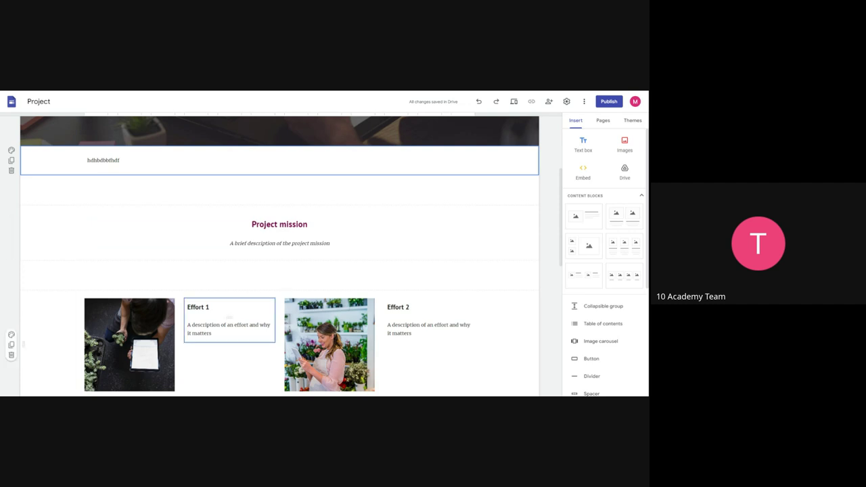
{"action": "scroll", "coordinate": [229, 317], "scroll_direction": "down", "scroll_amount": 3}
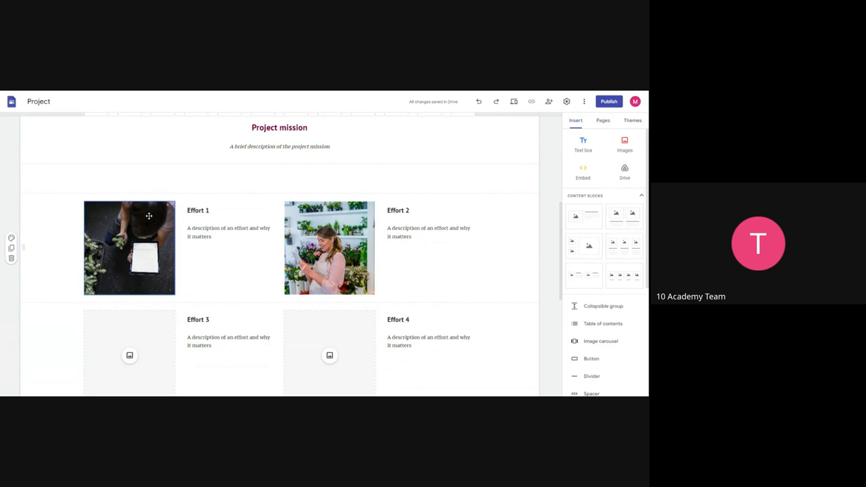
- Go through the Effort 1 block's image, title and description on the Home page, selecting each placeholder in turn
{"action": "left_click", "coordinate": [130, 253]}
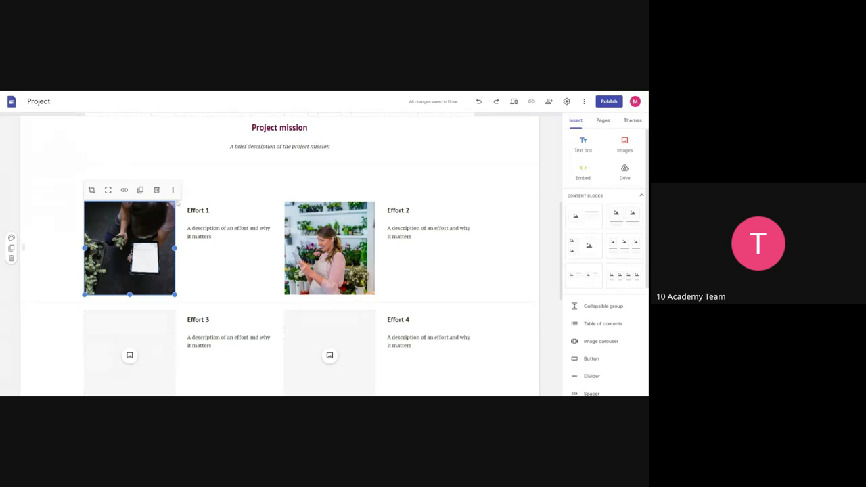
{"action": "left_click", "coordinate": [198, 211]}
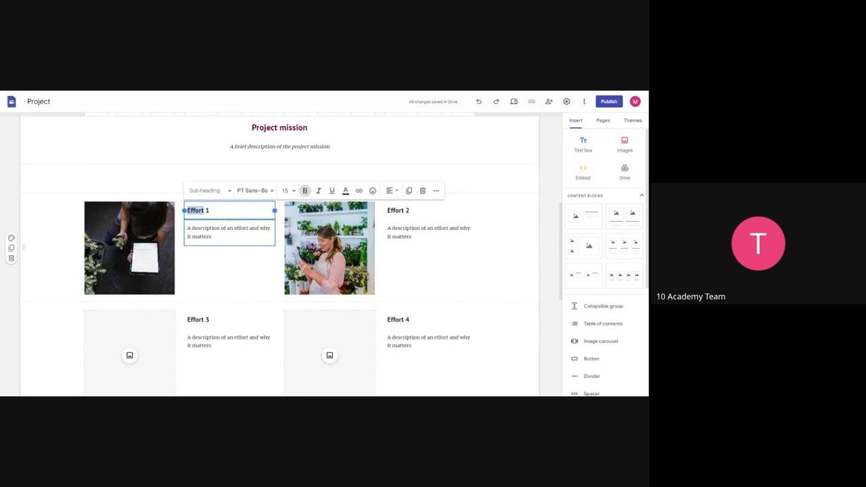
{"action": "left_click", "coordinate": [229, 232]}
{"action": "key", "text": "ctrl+a"}
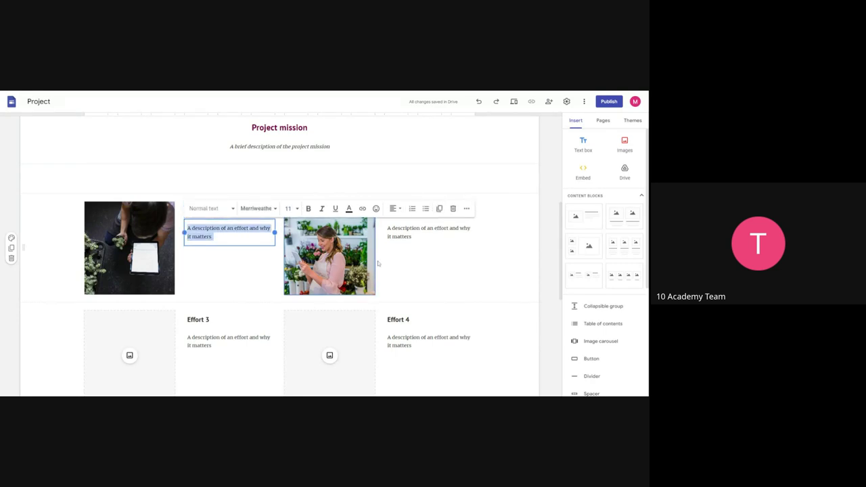
{"action": "left_click", "coordinate": [408, 261]}
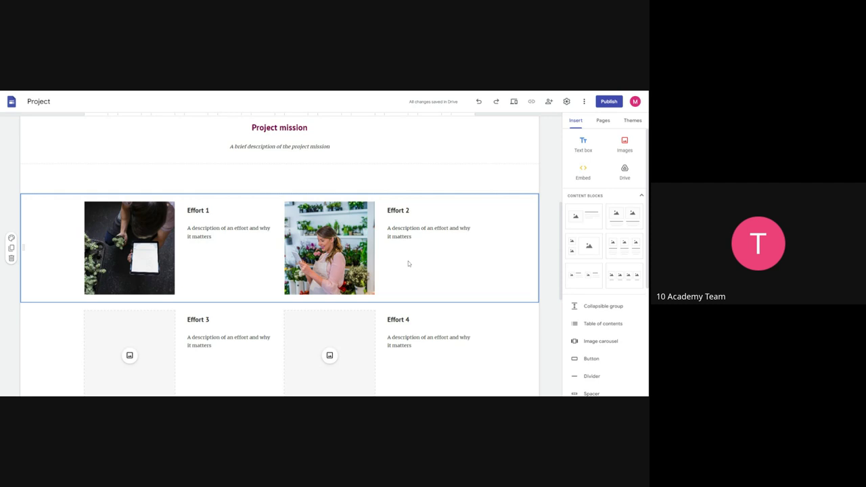
{"action": "scroll", "coordinate": [408, 264], "scroll_direction": "down", "scroll_amount": 3}
{"action": "scroll", "coordinate": [408, 263], "scroll_direction": "up", "scroll_amount": 6}
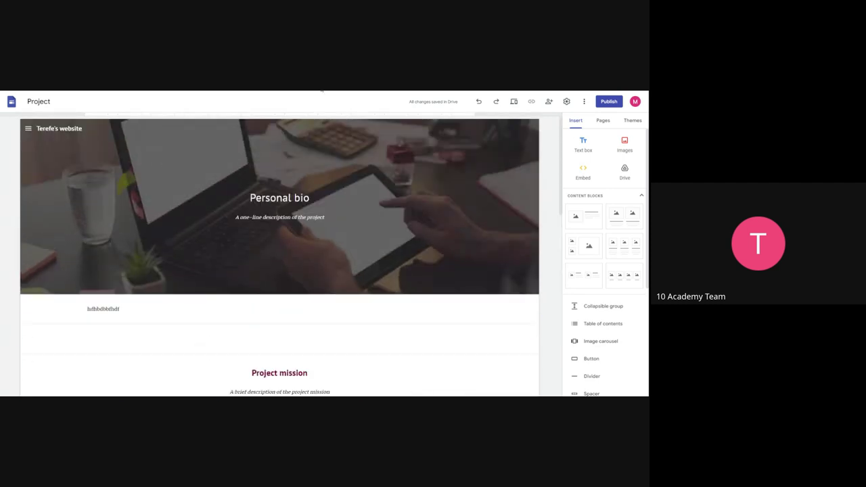
- Switch to the Projects Portfolio Career challenge document and review the Profile Sections, Project Summary, Publishing and Deliverables guidelines, plus the Name and Basic Bio example
{"action": "mouse_move", "coordinate": [302, 145]}
{"action": "key", "text": "ctrl+Tab"}
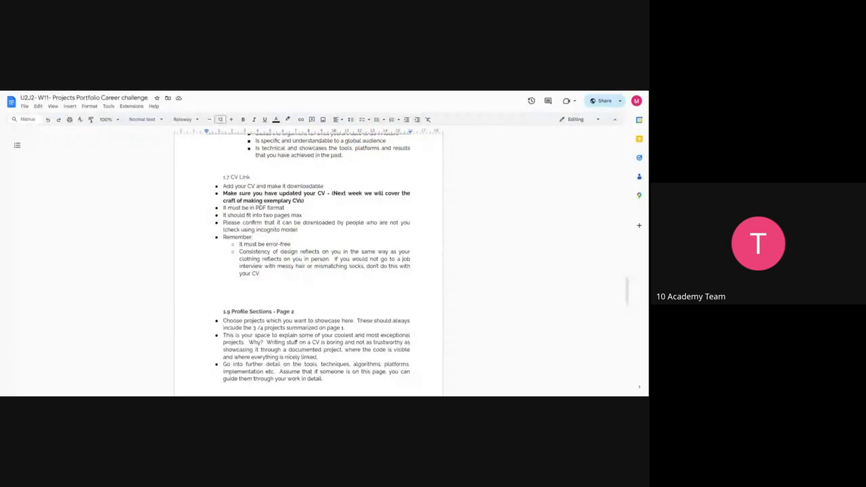
{"action": "scroll", "coordinate": [308, 264], "scroll_direction": "down", "scroll_amount": 2}
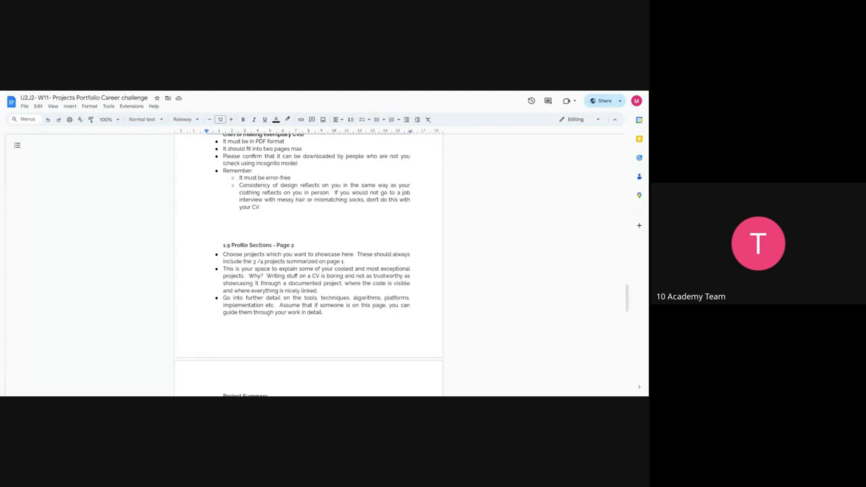
{"action": "scroll", "coordinate": [308, 264], "scroll_direction": "down", "scroll_amount": 5}
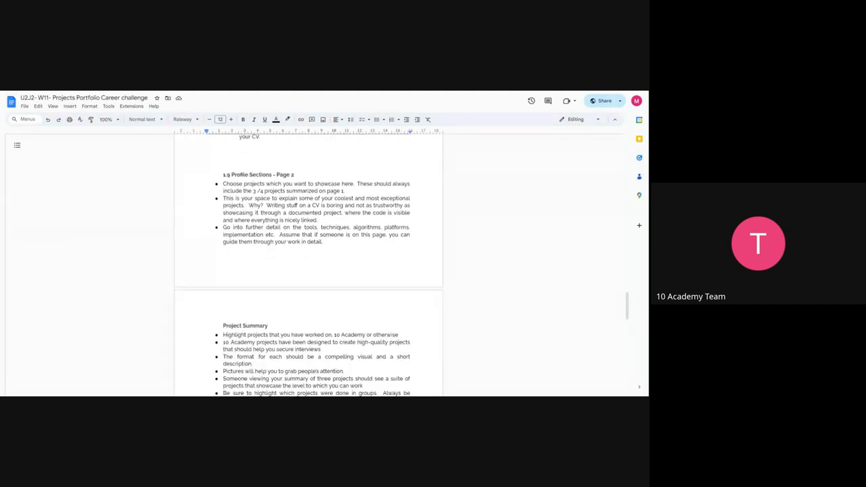
{"action": "scroll", "coordinate": [309, 264], "scroll_direction": "down", "scroll_amount": 6}
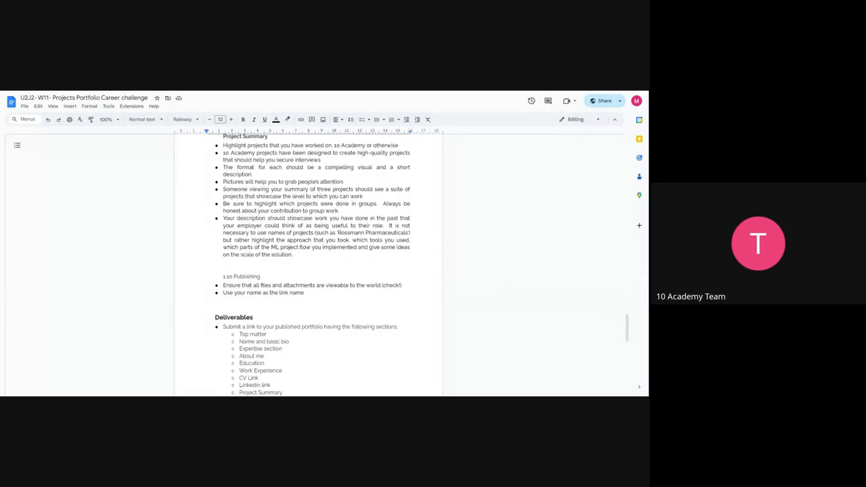
{"action": "scroll", "coordinate": [308, 263], "scroll_direction": "down", "scroll_amount": 1}
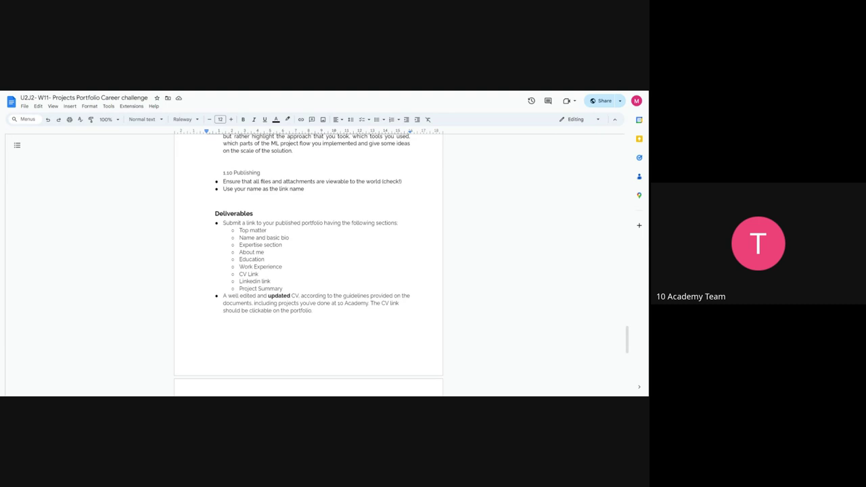
{"action": "scroll", "coordinate": [308, 264], "scroll_direction": "up", "scroll_amount": 20}
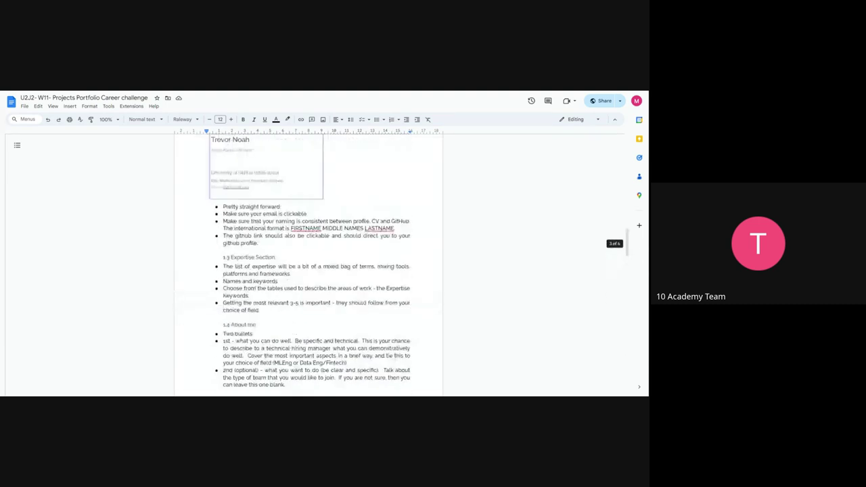
{"action": "scroll", "coordinate": [308, 264], "scroll_direction": "up", "scroll_amount": 1}
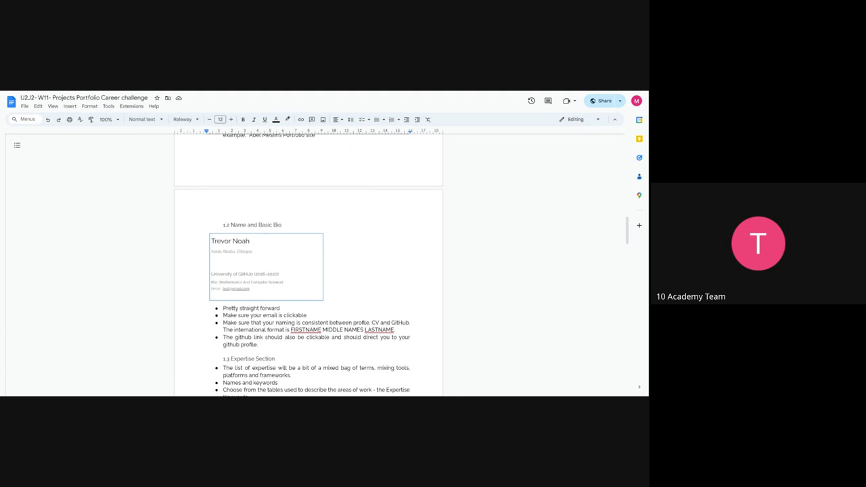
- Return to the Google Sites editor and check the list of pages in the site's navigation menu
{"action": "key", "text": "ctrl+Tab"}
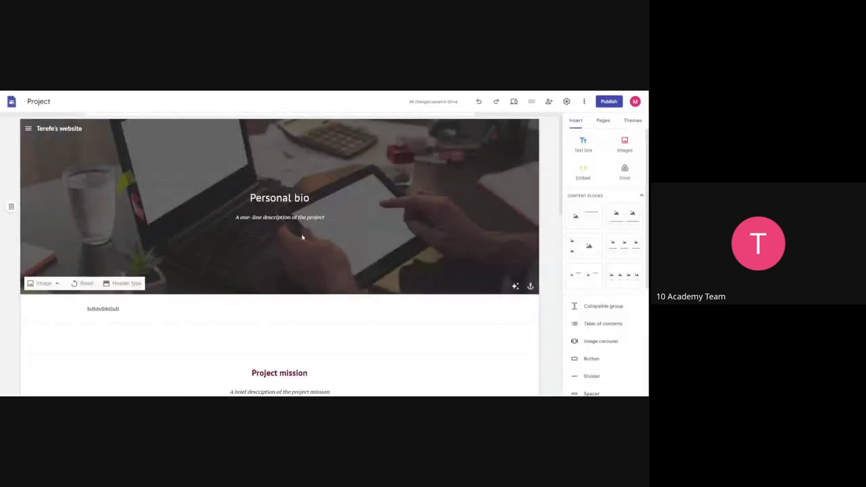
{"action": "left_click", "coordinate": [28, 129]}
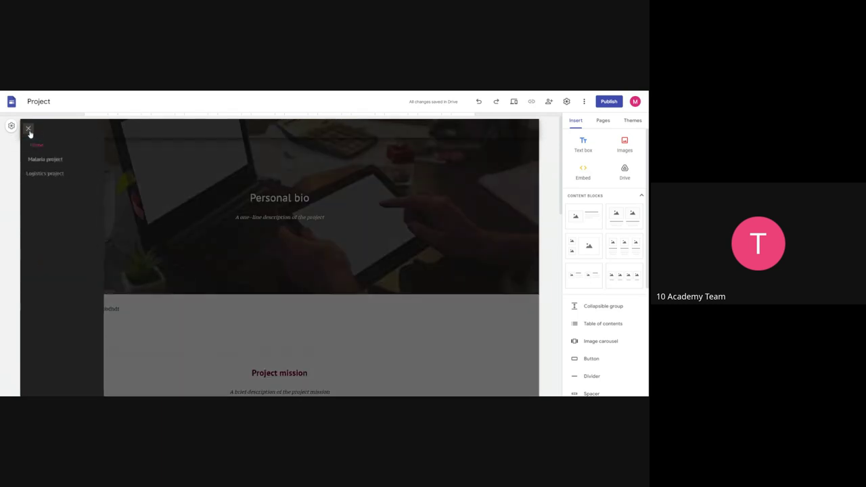
{"action": "left_click", "coordinate": [369, 314]}
- Browse the available themes and the Simple theme's font styles, and apply the Diplomat theme to the site
{"action": "left_click", "coordinate": [633, 121]}
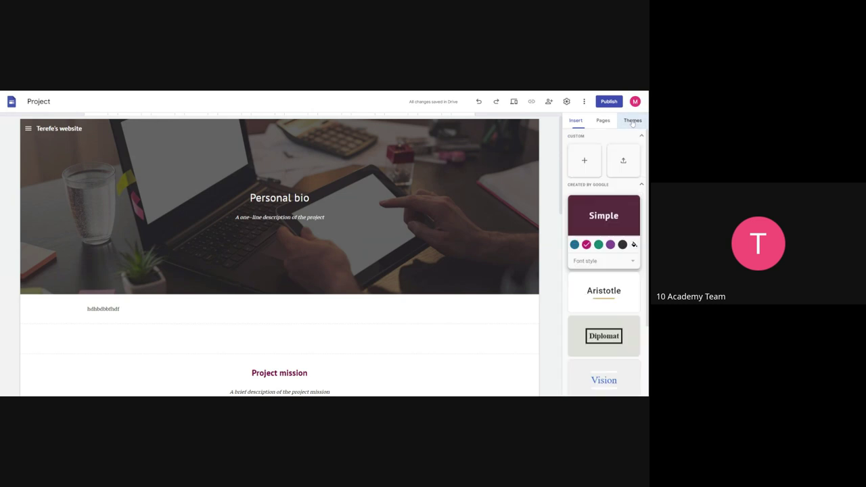
{"action": "scroll", "coordinate": [616, 308], "scroll_direction": "down", "scroll_amount": 1}
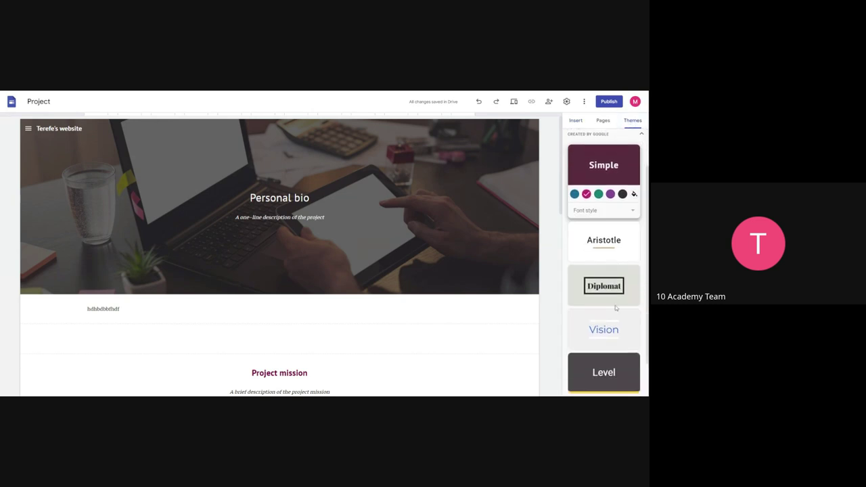
{"action": "left_click", "coordinate": [636, 212]}
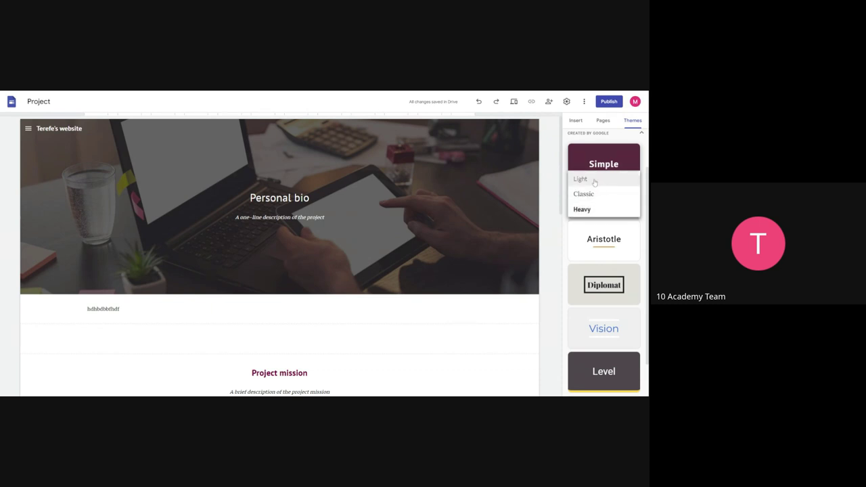
{"action": "left_click", "coordinate": [556, 195]}
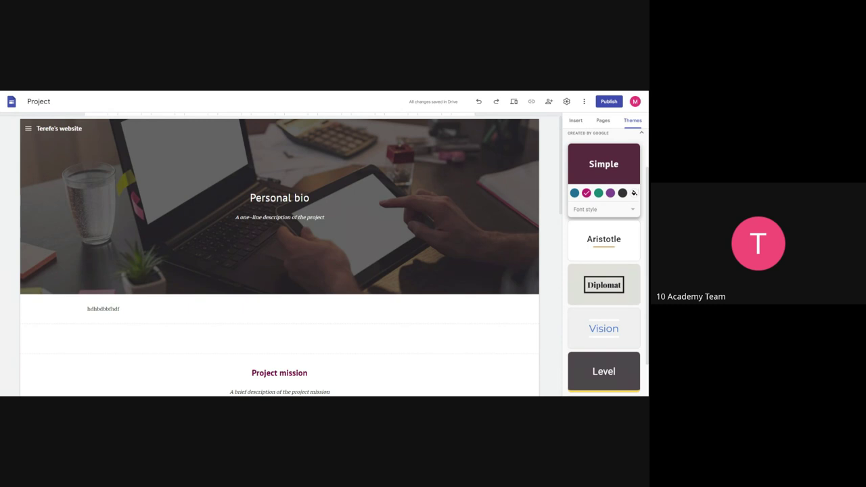
{"action": "scroll", "coordinate": [627, 302], "scroll_direction": "down", "scroll_amount": 1}
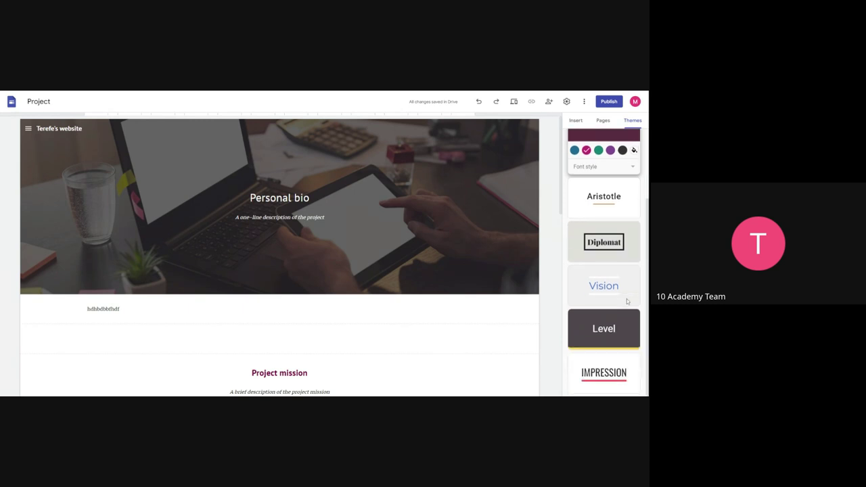
{"action": "left_click", "coordinate": [609, 245]}
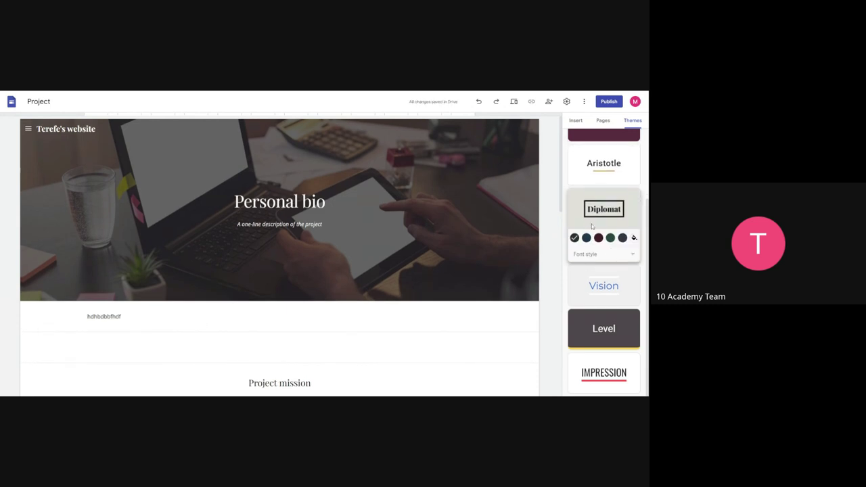
{"action": "scroll", "coordinate": [478, 296], "scroll_direction": "down", "scroll_amount": 3}
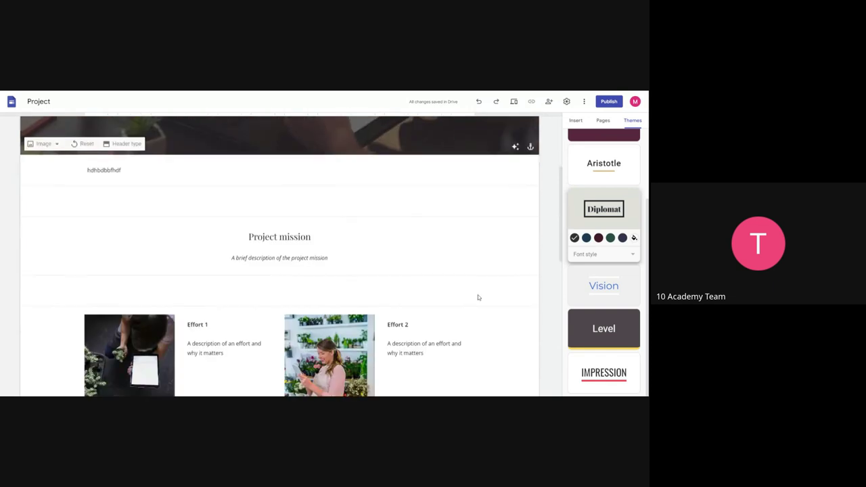
{"action": "scroll", "coordinate": [478, 296], "scroll_direction": "up", "scroll_amount": 3}
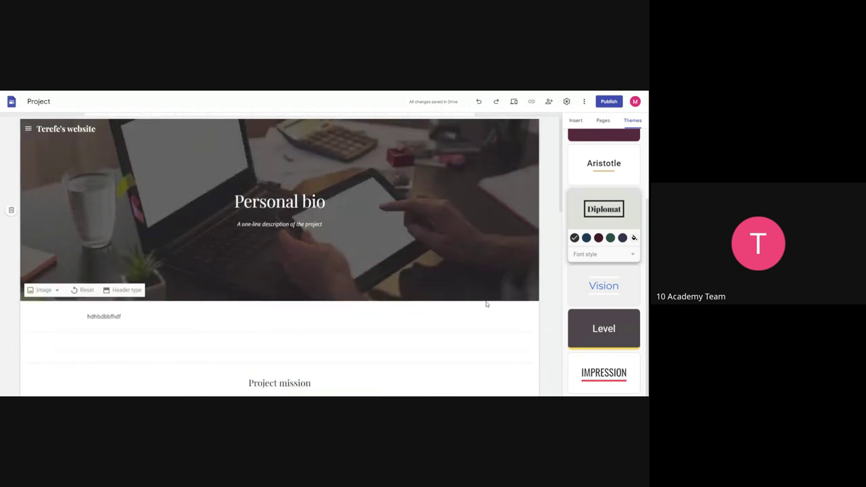
{"action": "mouse_move", "coordinate": [504, 189]}
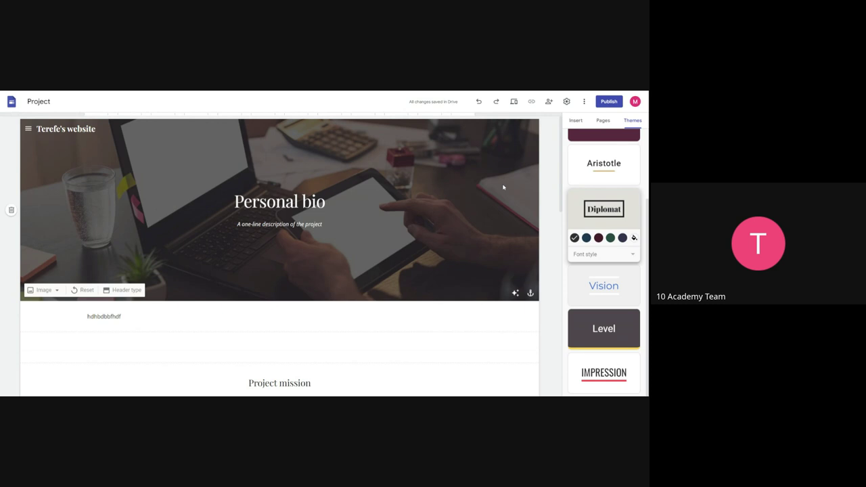
- Review who can access the site and publish it at the suggested web address, viewable by anyone at 10 Academy
{"action": "left_click", "coordinate": [609, 101]}
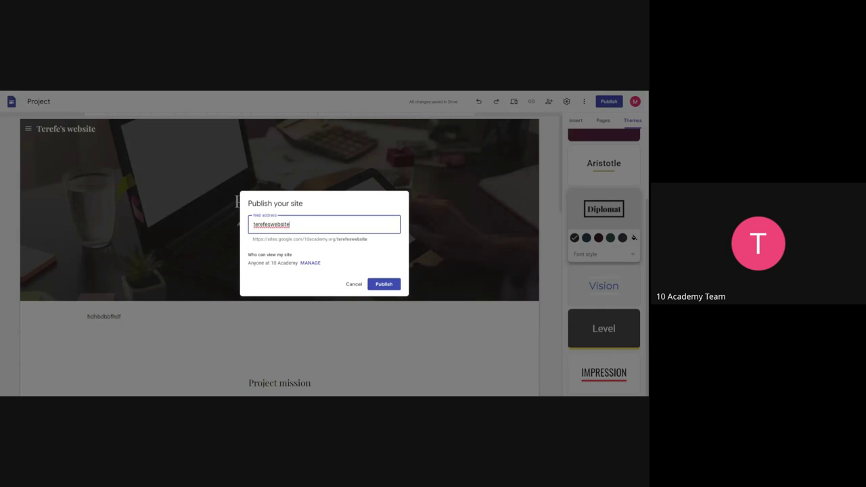
{"action": "left_click", "coordinate": [312, 266]}
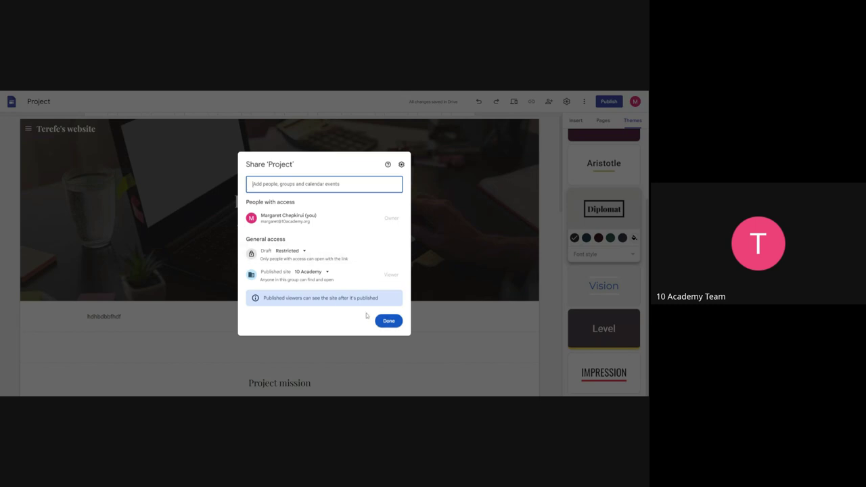
{"action": "left_click", "coordinate": [392, 322]}
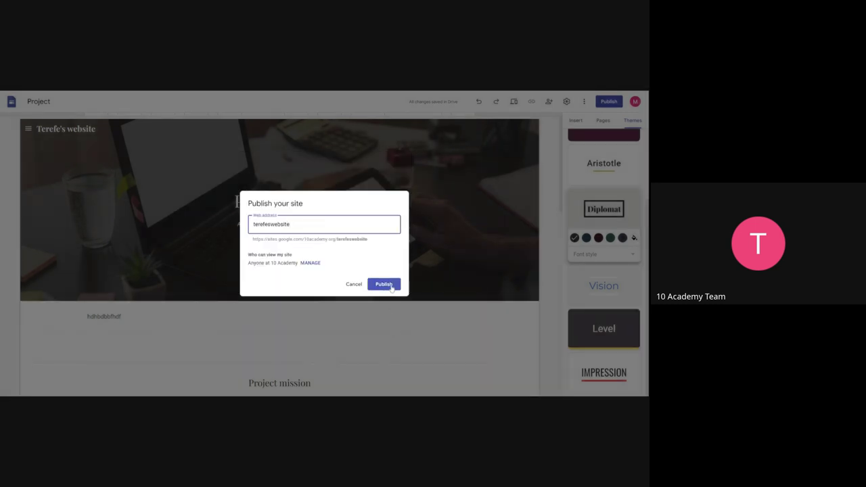
{"action": "left_click", "coordinate": [384, 284]}
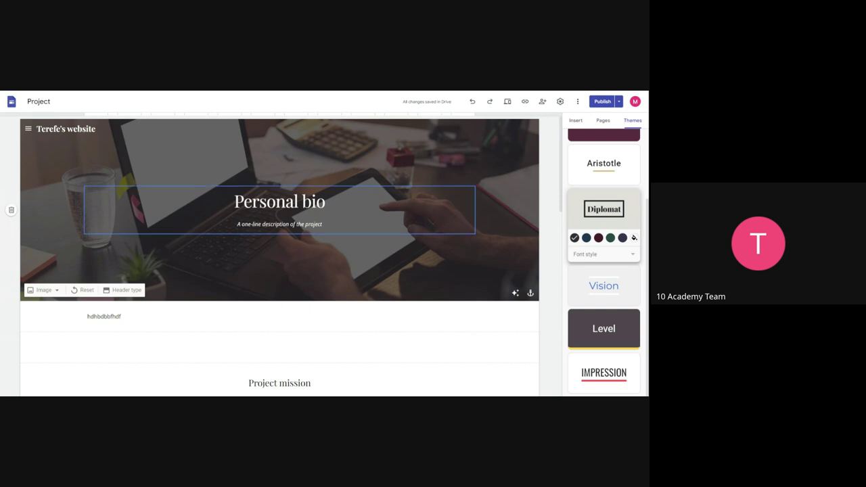
- Open the published site and review its Home page from the Personal bio banner to the Questions section
{"action": "left_click", "coordinate": [618, 101]}
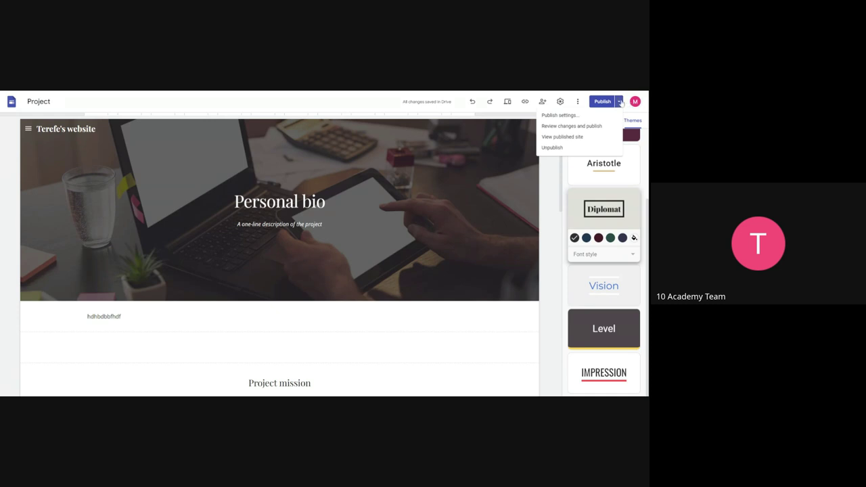
{"action": "left_click", "coordinate": [576, 138]}
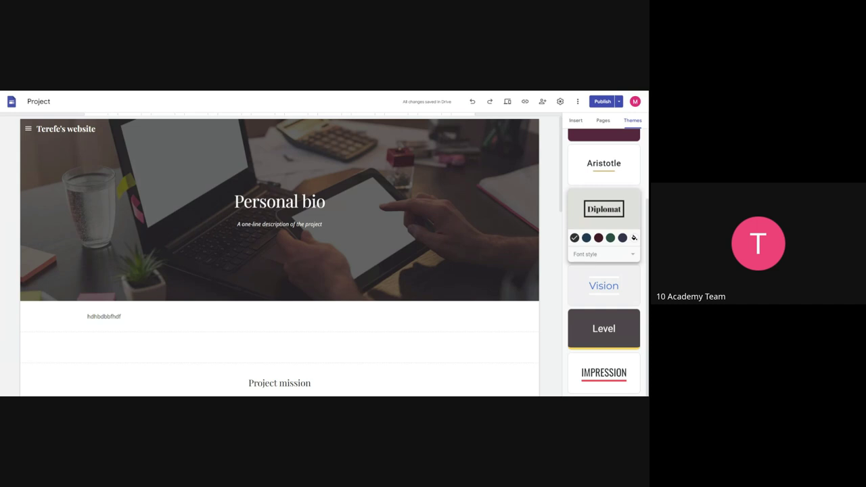
{"action": "key", "text": "ctrl+shift+p"}
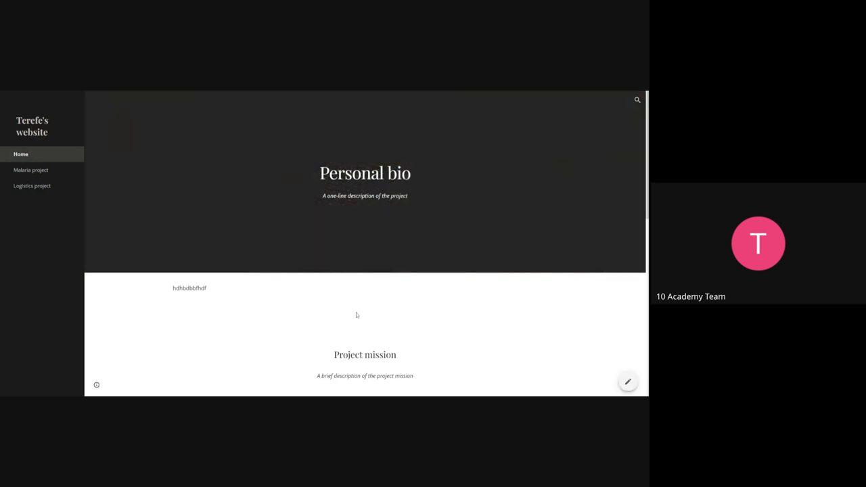
{"action": "scroll", "coordinate": [357, 315], "scroll_direction": "down", "scroll_amount": 2}
{"action": "scroll", "coordinate": [357, 315], "scroll_direction": "down", "scroll_amount": 5}
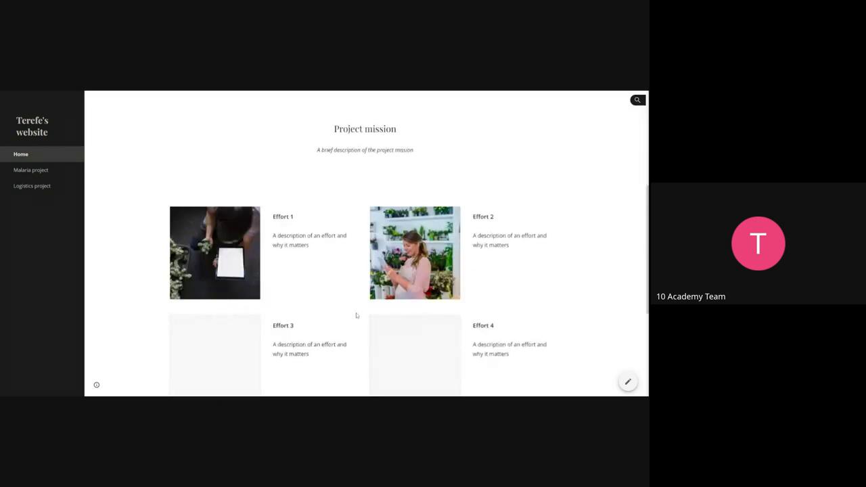
{"action": "scroll", "coordinate": [366, 271], "scroll_direction": "down", "scroll_amount": 4}
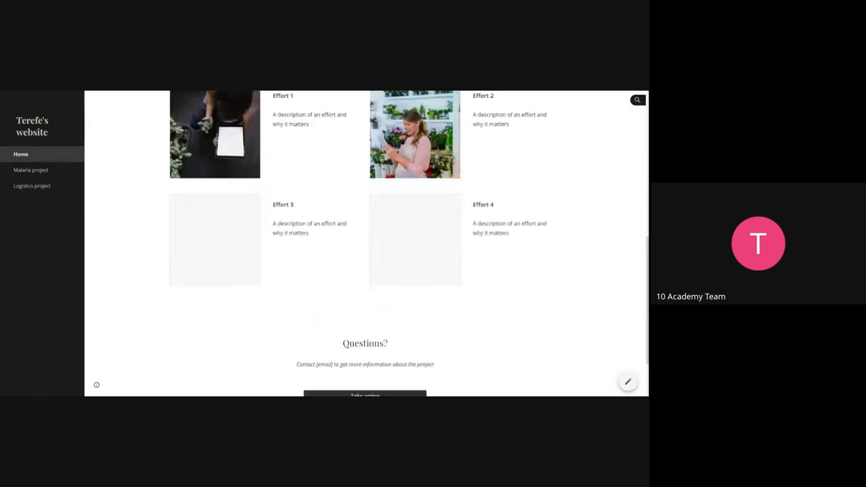
{"action": "scroll", "coordinate": [284, 144], "scroll_direction": "up", "scroll_amount": 1}
{"action": "scroll", "coordinate": [284, 144], "scroll_direction": "up", "scroll_amount": 2}
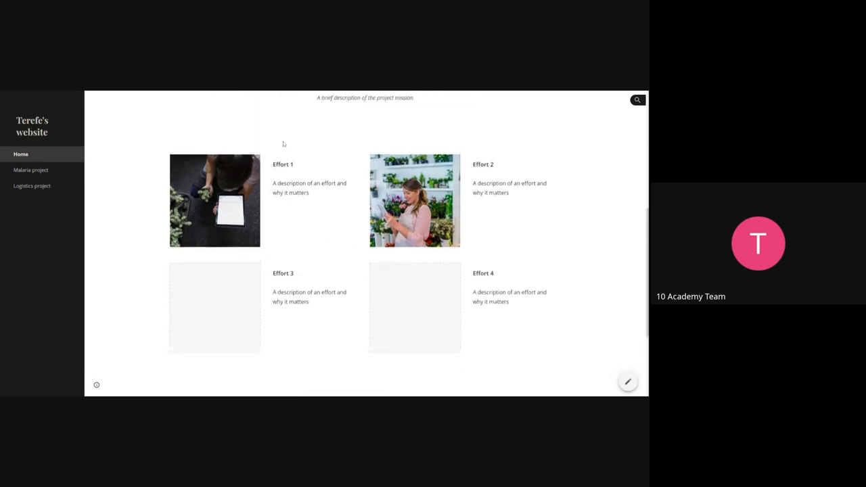